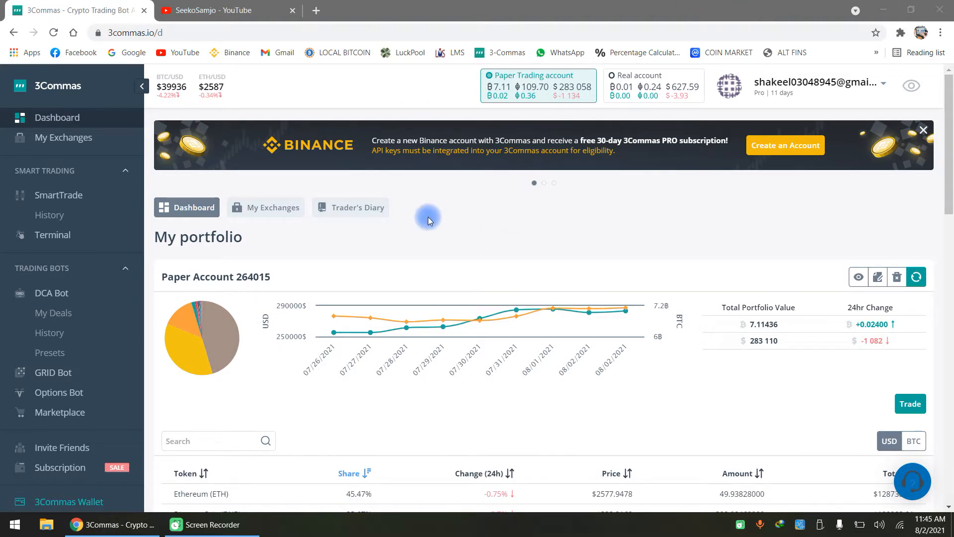
Step: Look through the token holdings and bot summaries of the paper account portfolio on the dashboard
scroll(428, 217, "down", 12)
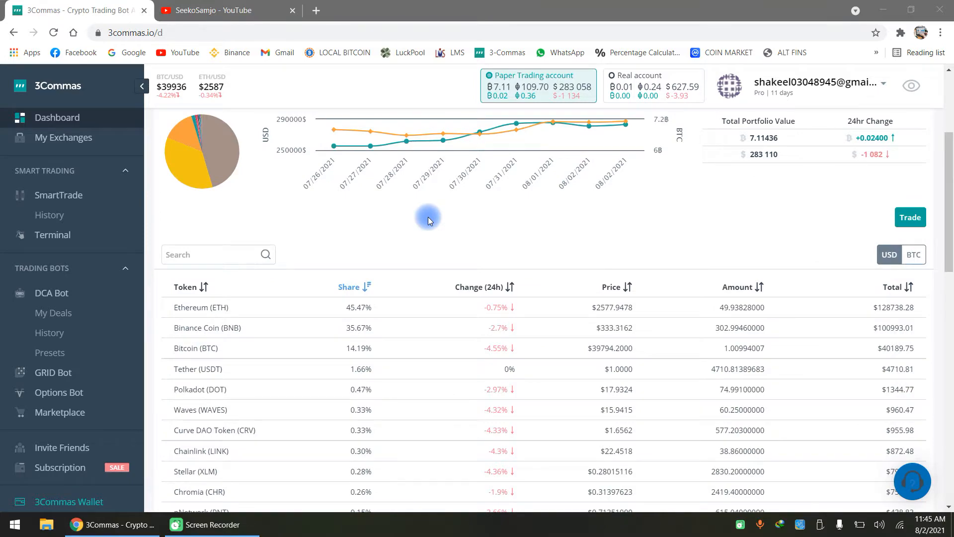
scroll(428, 216, "down", 4)
scroll(427, 217, "up", 12)
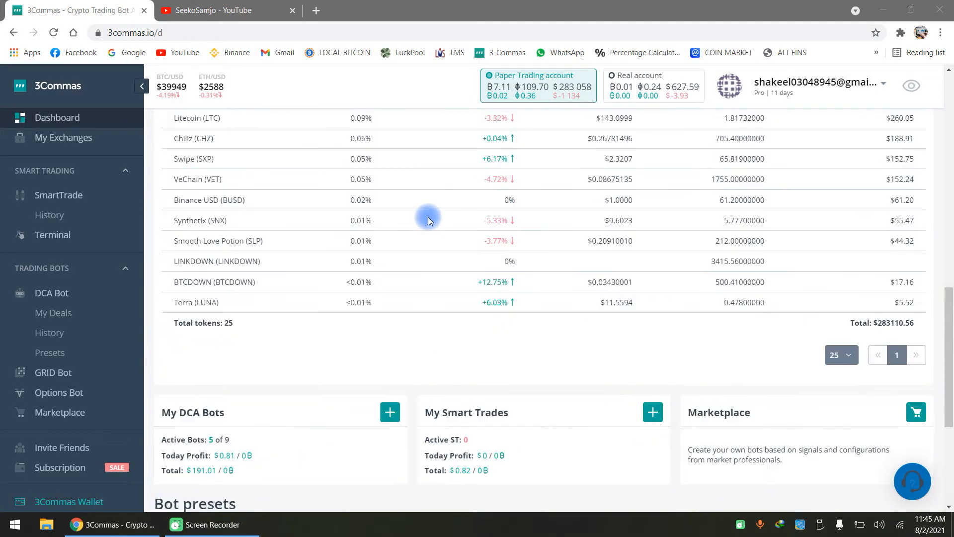
scroll(427, 216, "up", 4)
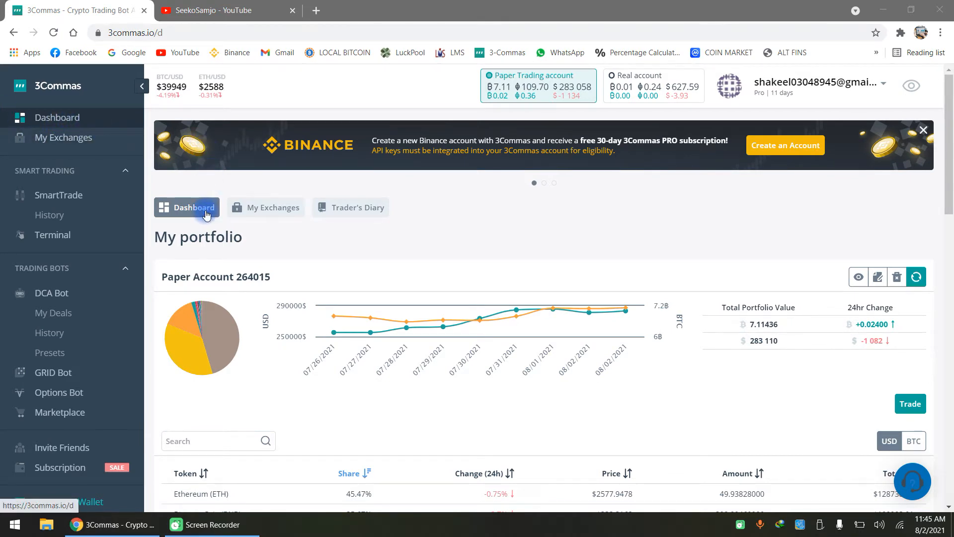
Step: Switch to the YouTube channel page and look over its created playlists
left_click(219, 4)
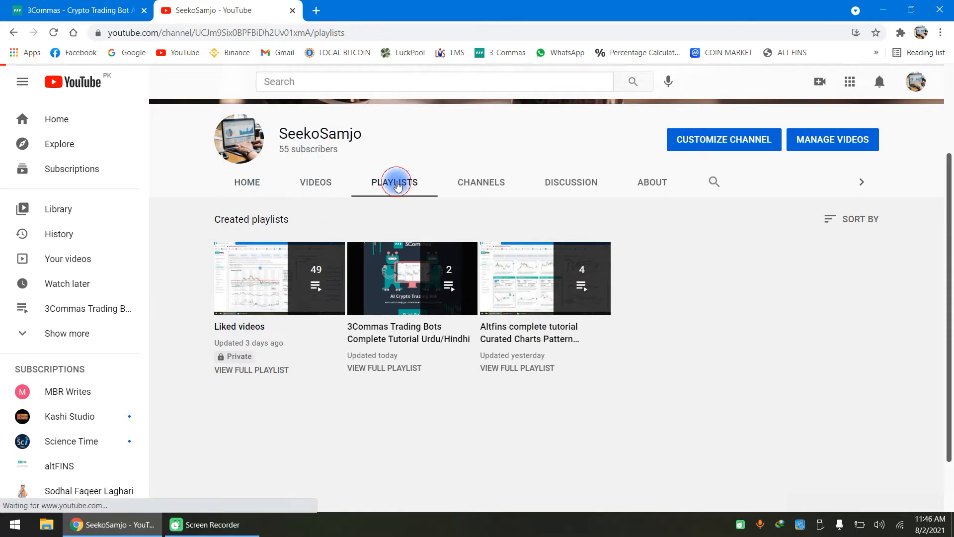
scroll(235, 313, "up", 3)
scroll(403, 352, "down", 1)
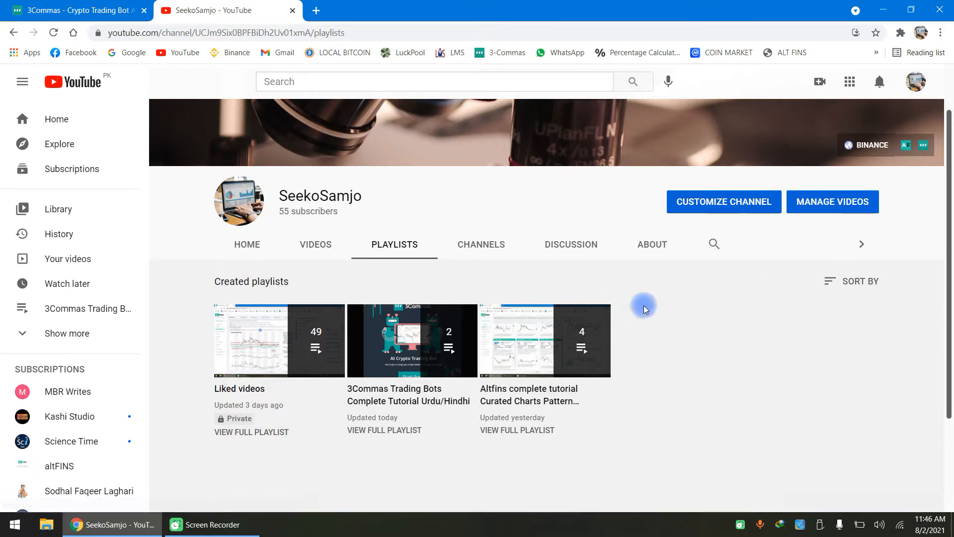
scroll(545, 348, "down", 1)
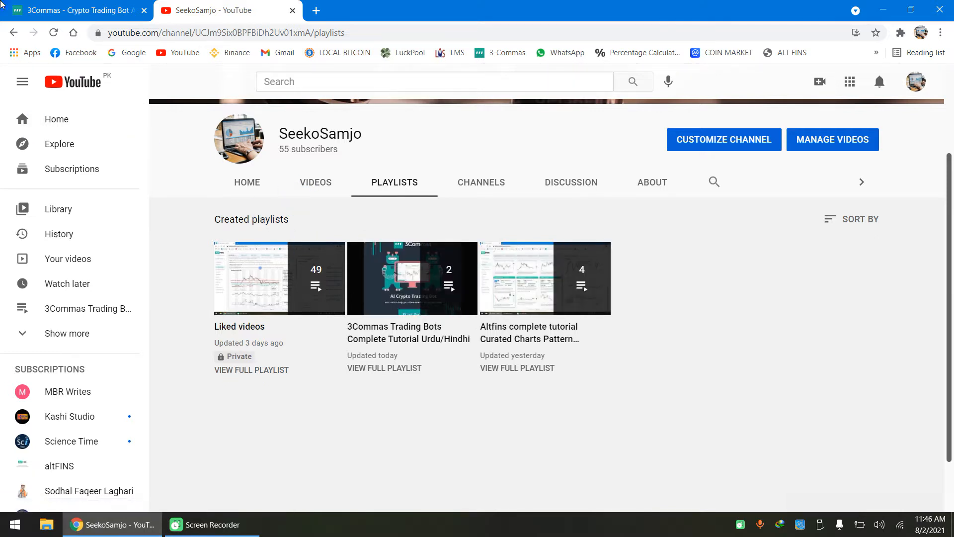
Step: Switch back to 3Commas and open the Advanced creation form for a new DCA bot
left_click(66, 7)
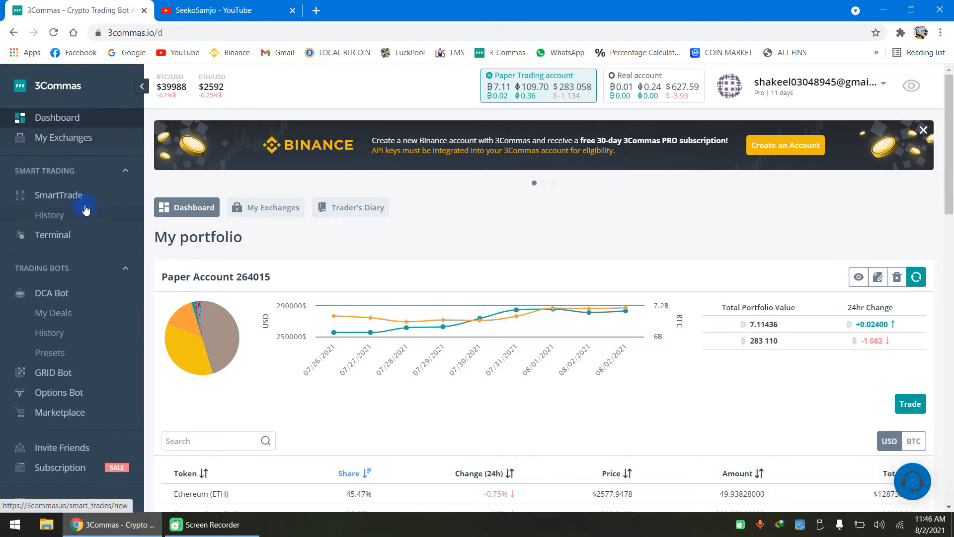
left_click(68, 295)
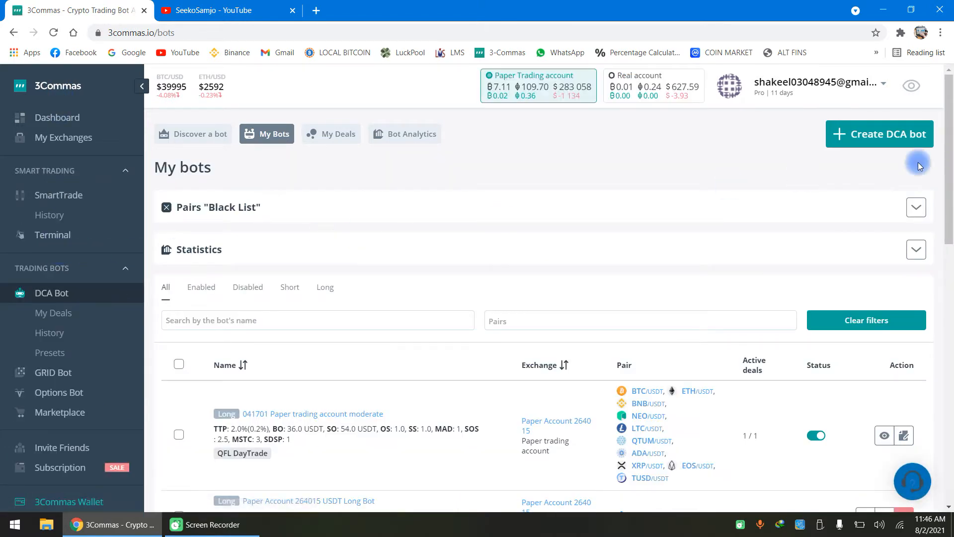
left_click(894, 139)
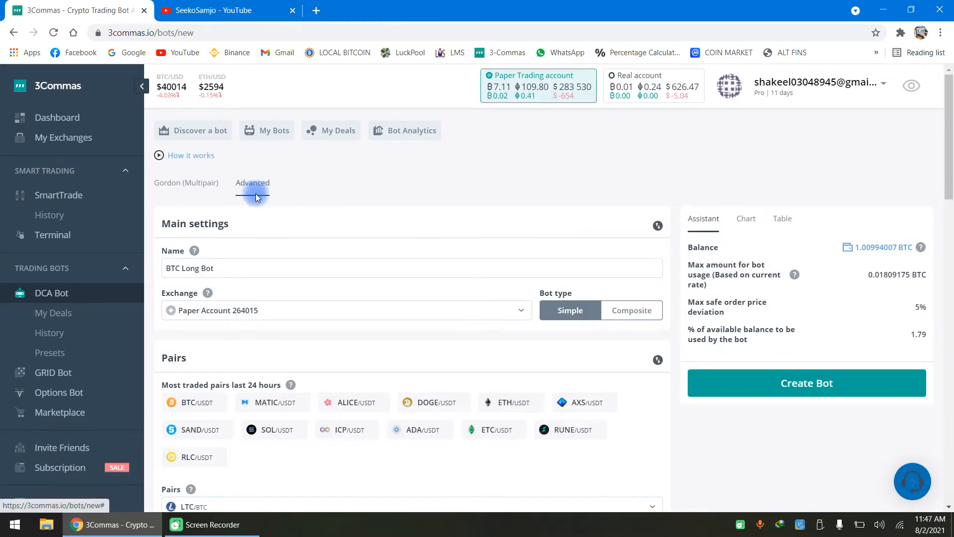
left_click(186, 182)
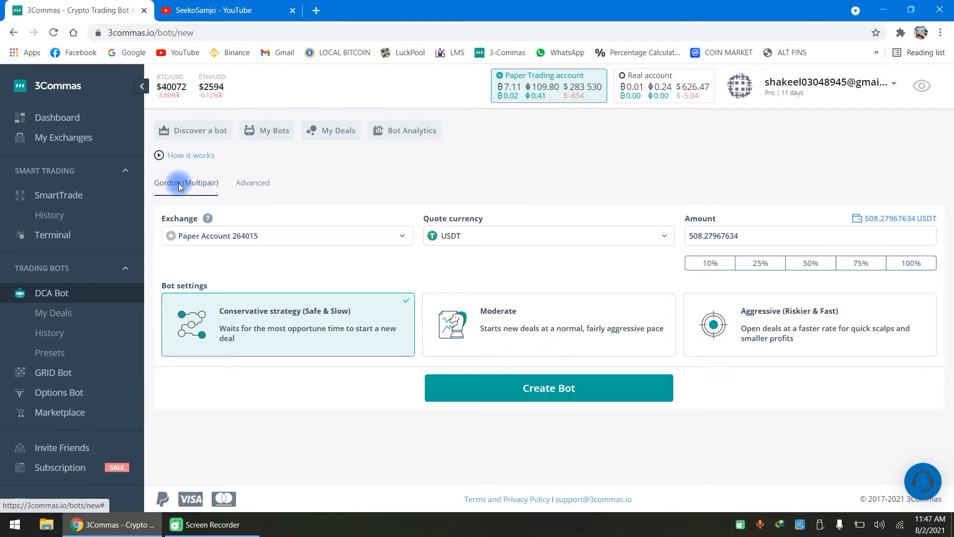
left_click(252, 183)
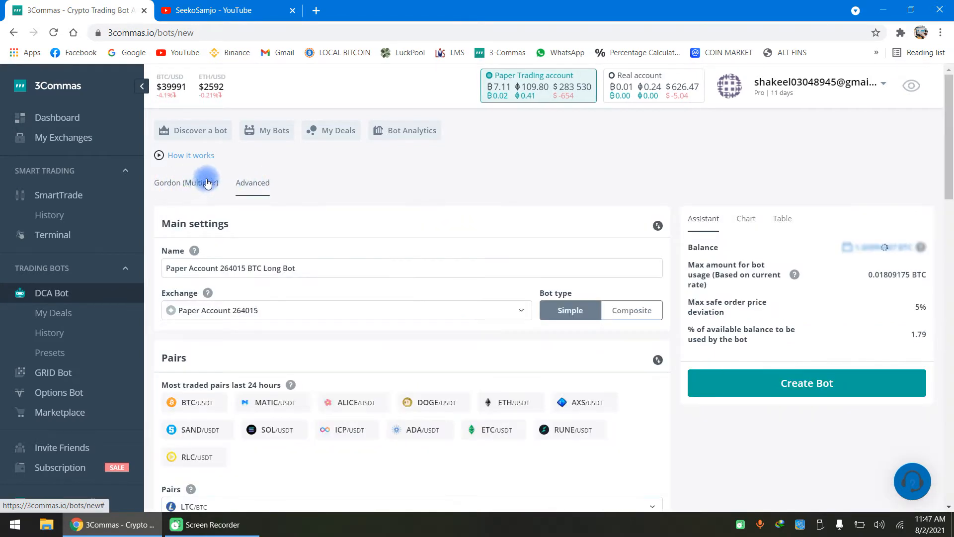
Step: Try the Composite bot type in the main settings and return it to Simple
mouse_move(194, 251)
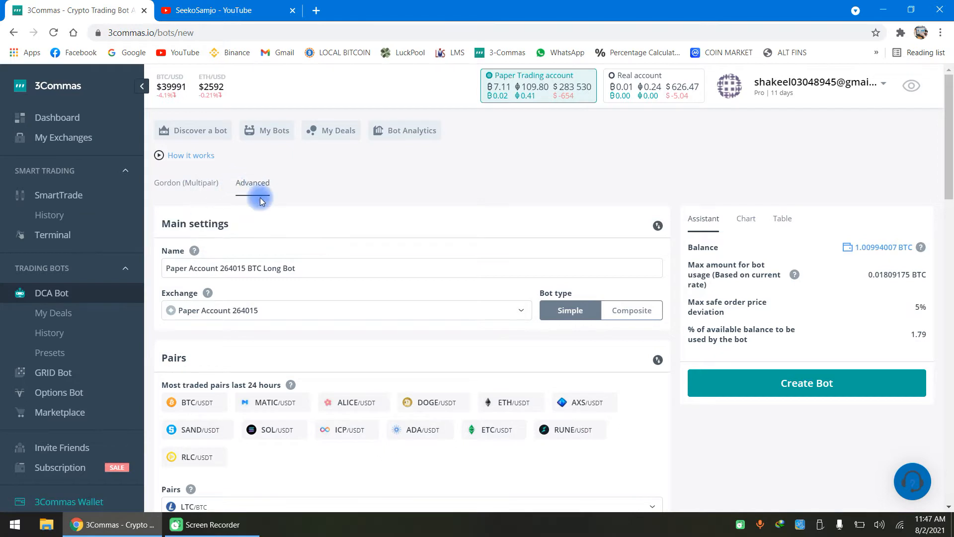
left_click(326, 272)
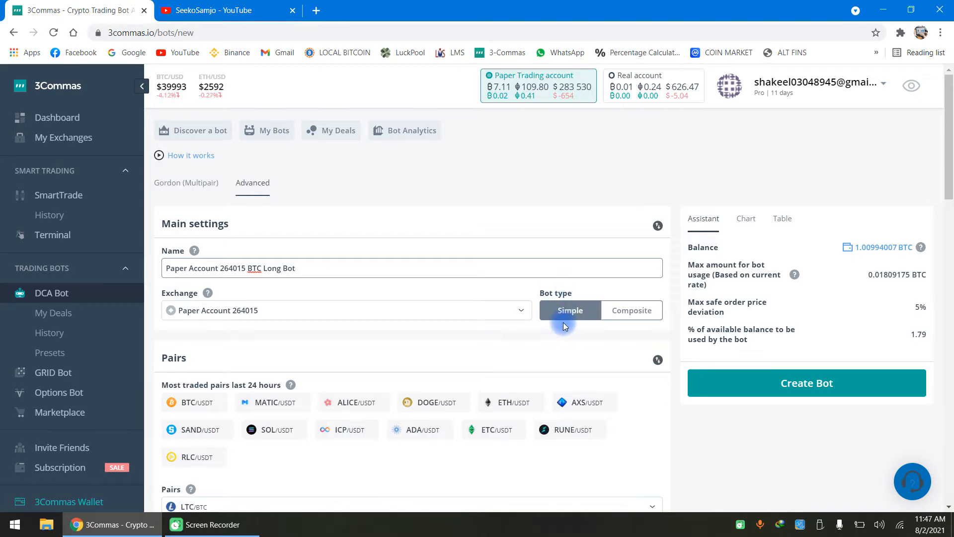
left_click(638, 313)
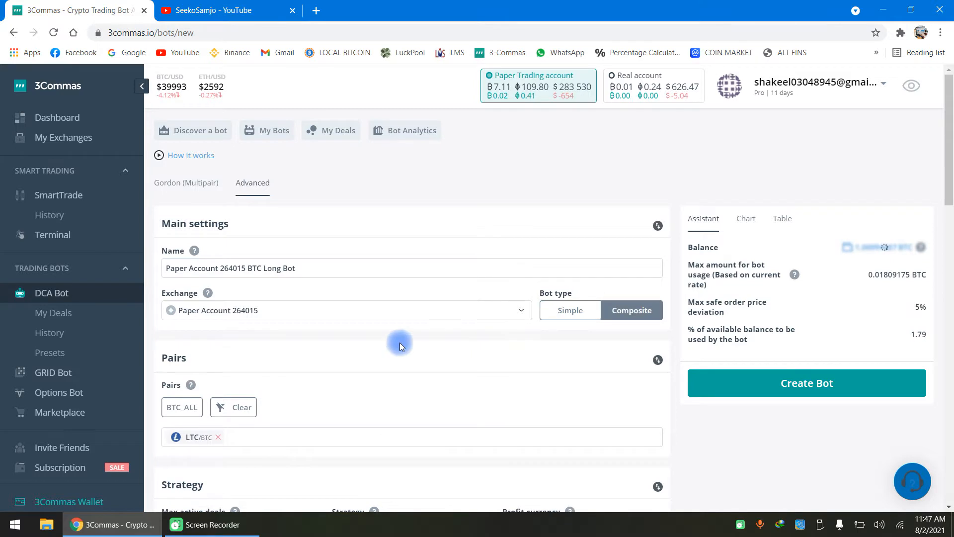
scroll(381, 343, "down", 3)
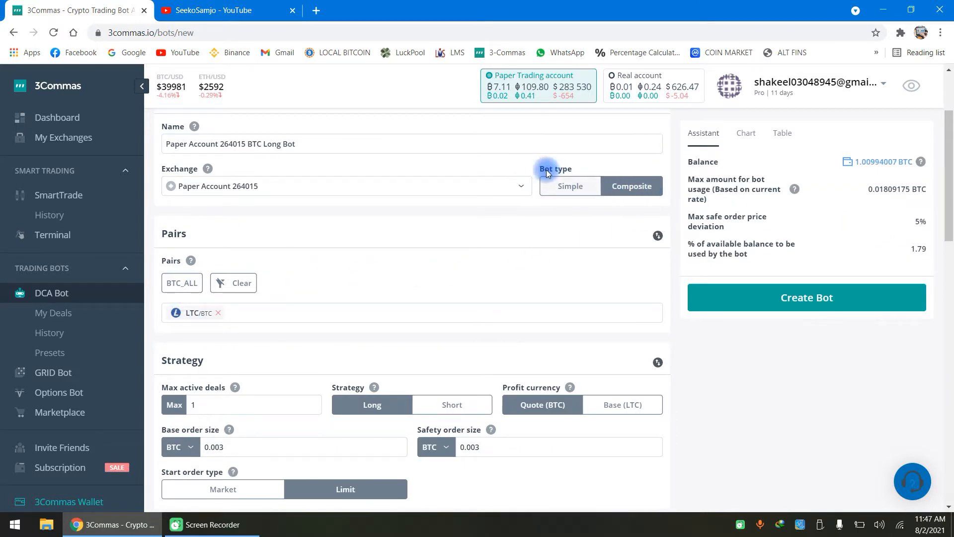
left_click(572, 188)
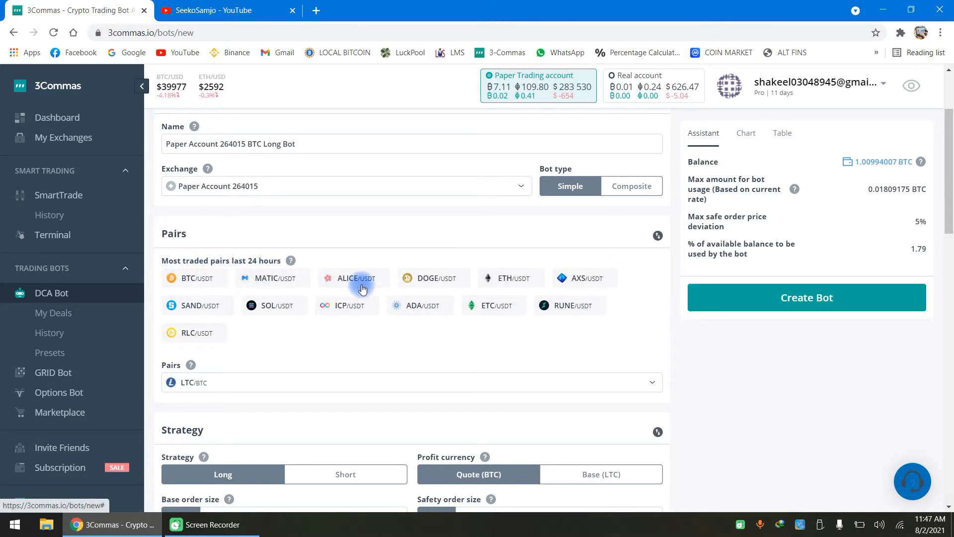
Step: Choose MATIC/USDT from the most traded pairs and try searching the pair list for LTC
left_click(278, 280)
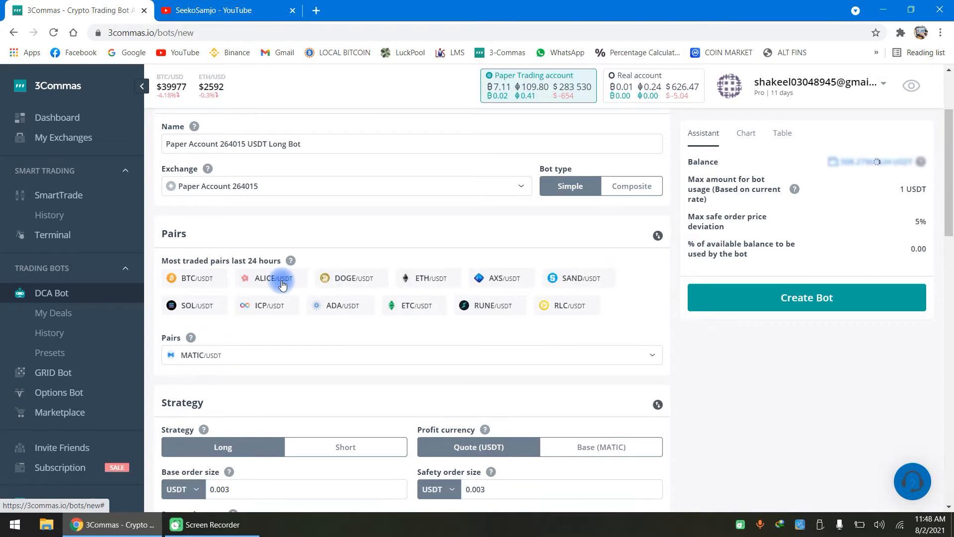
left_click(291, 355)
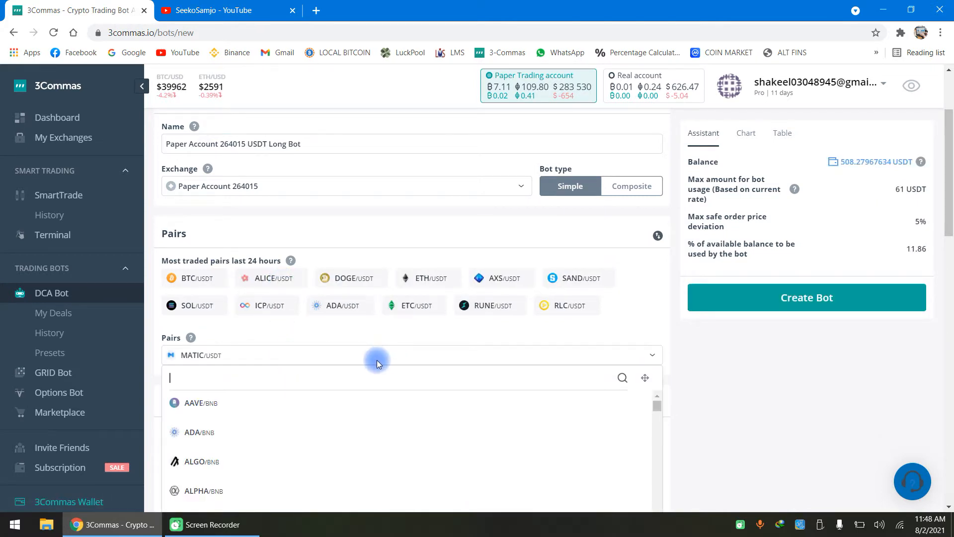
type("ltc")
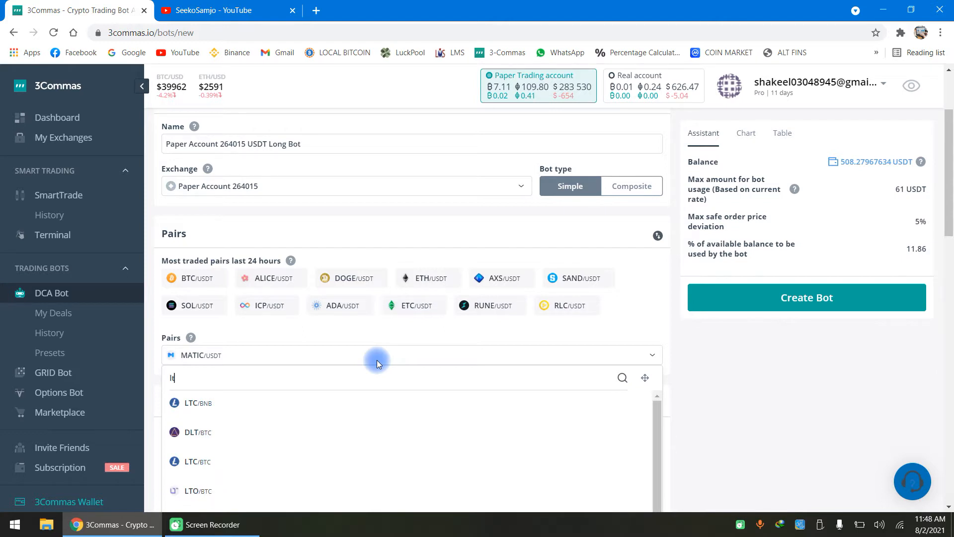
key("BackSpace")
key("BackSpace")
left_click(281, 282)
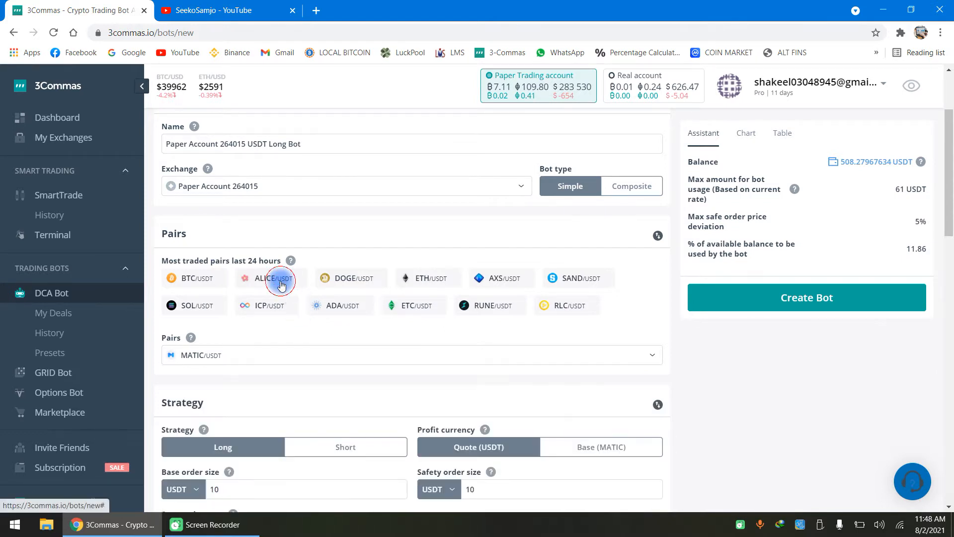
left_click(281, 283)
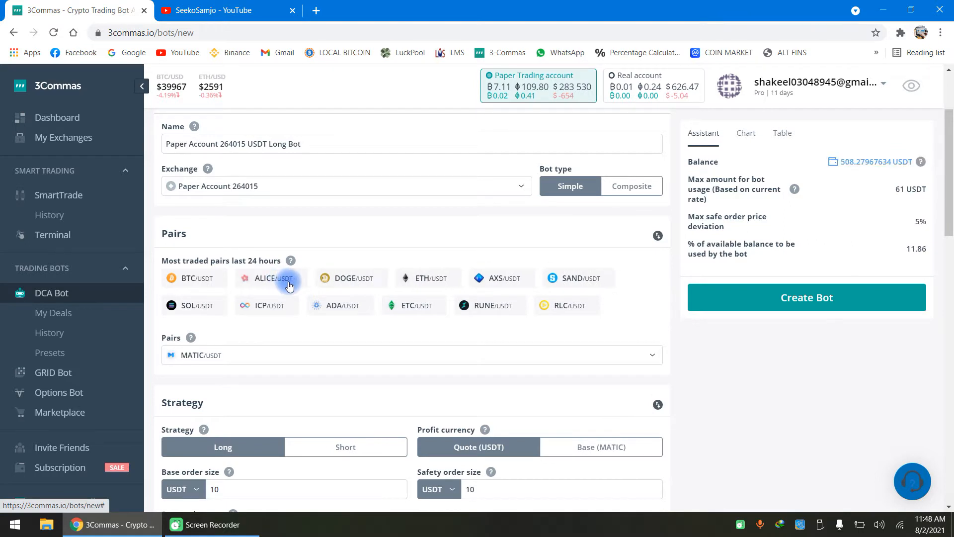
Step: Try the Composite bot type with all USDT pairs added, and clear the pair selection
left_click(632, 196)
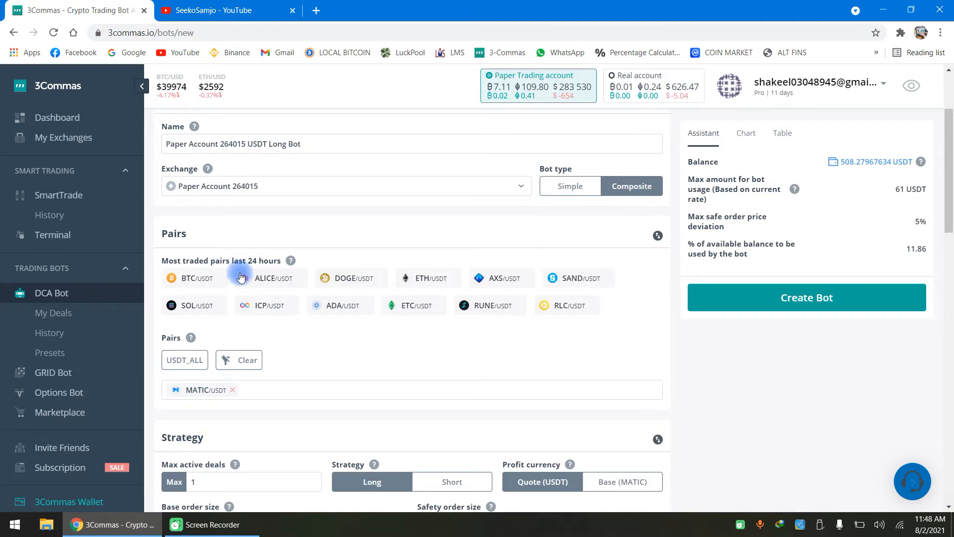
scroll(271, 301, "down", 2)
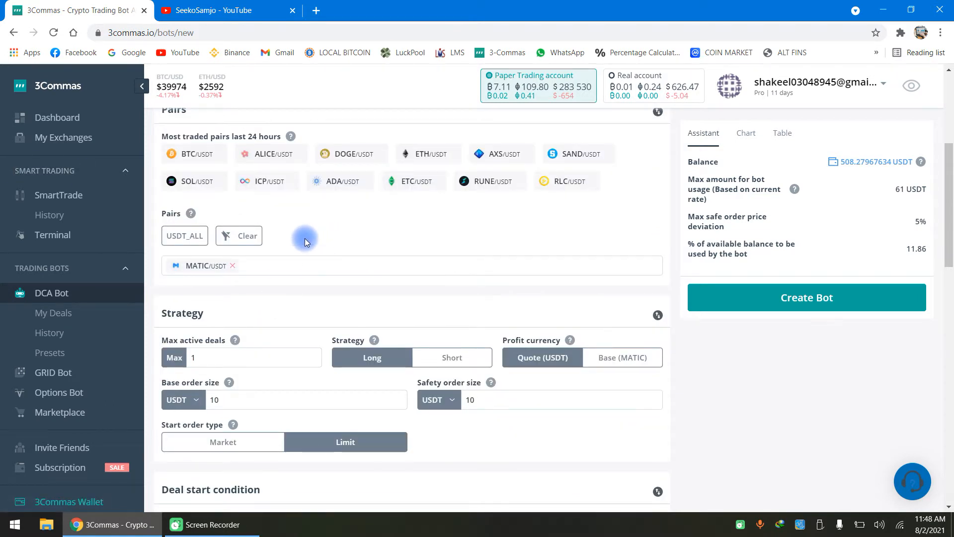
left_click(180, 239)
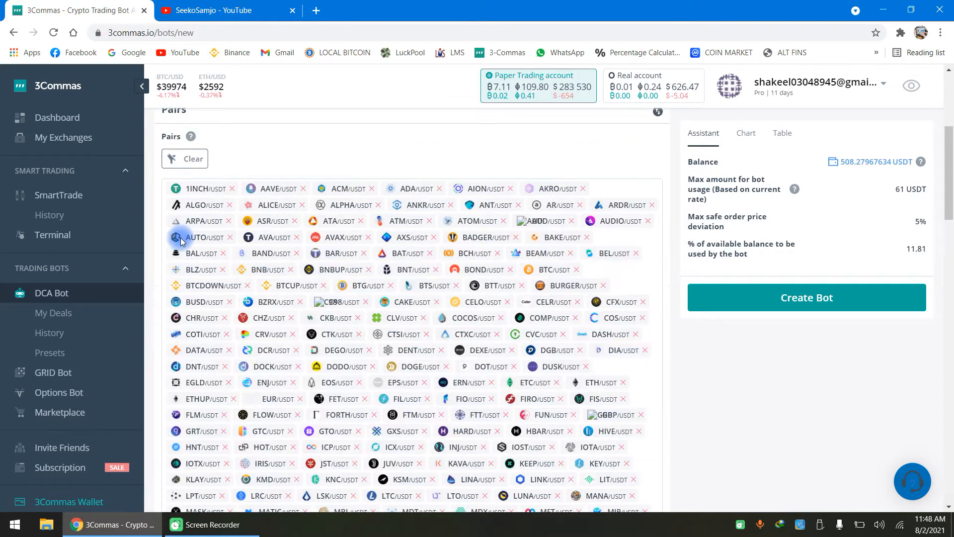
scroll(238, 303, "down", 3)
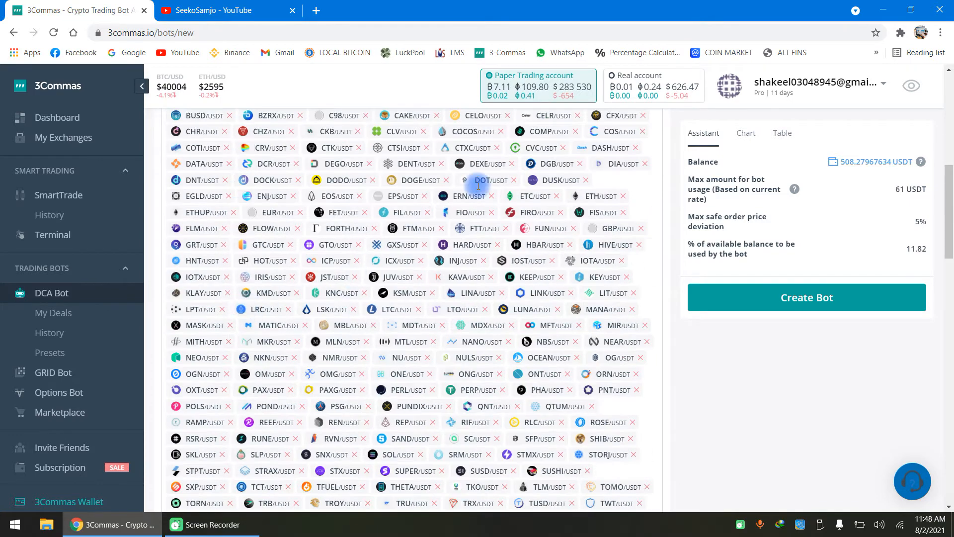
scroll(473, 308, "down", 4)
scroll(474, 310, "up", 3)
scroll(474, 312, "up", 3)
left_click(186, 157)
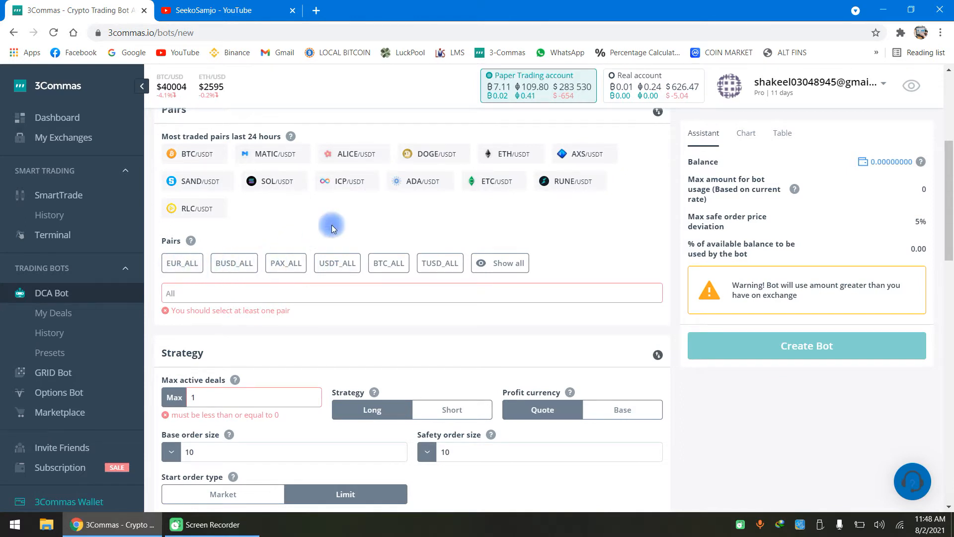
Step: Set the bot type to Simple and choose MATIC/USDT as the trading pair
scroll(497, 189, "up", 3)
left_click(568, 193)
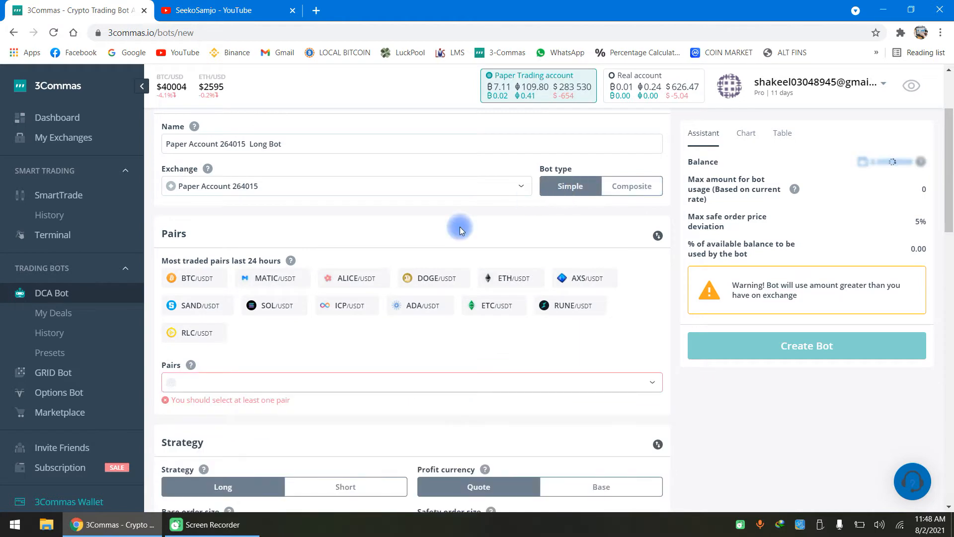
left_click(284, 279)
Step: Set the base order size in the strategy settings to 100 USDT
scroll(286, 283, "down", 3)
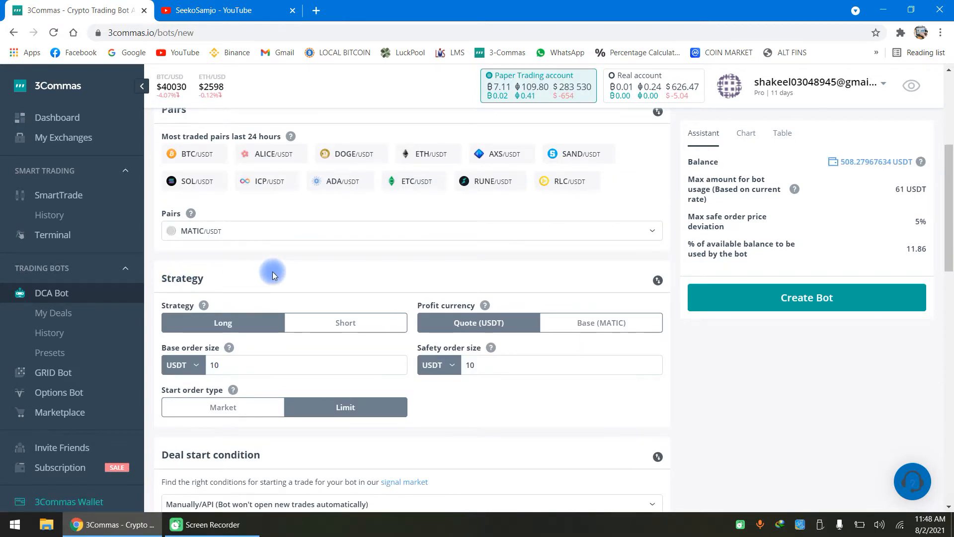
scroll(248, 313, "down", 1)
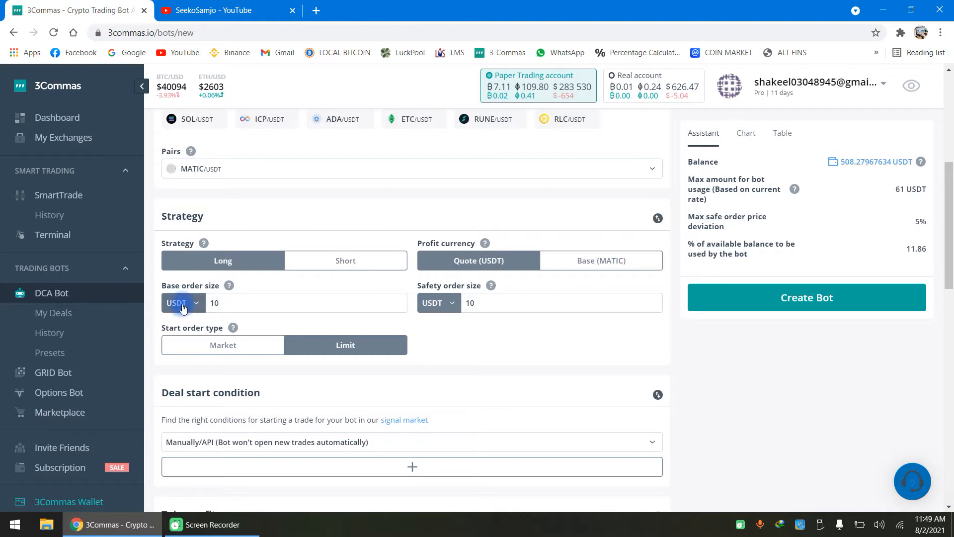
mouse_move(169, 287)
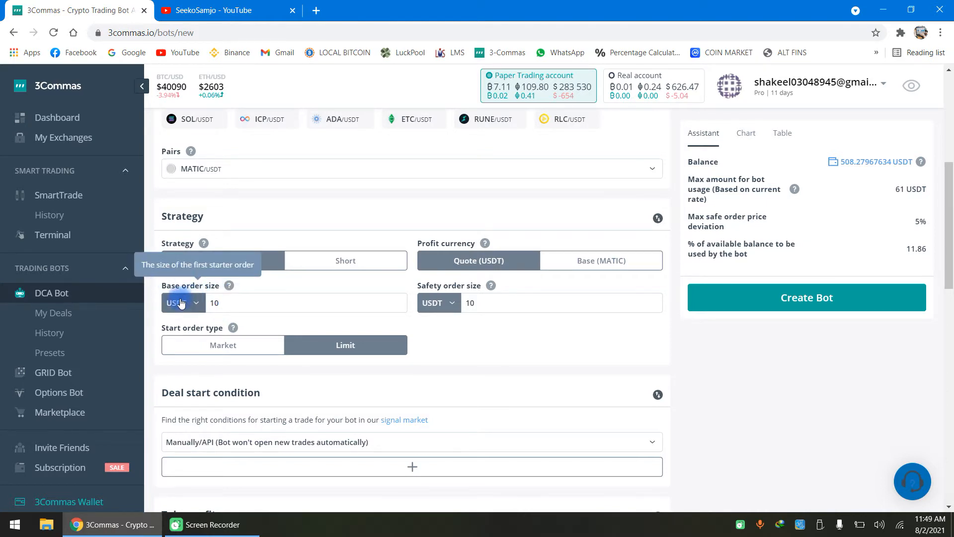
left_click(226, 303)
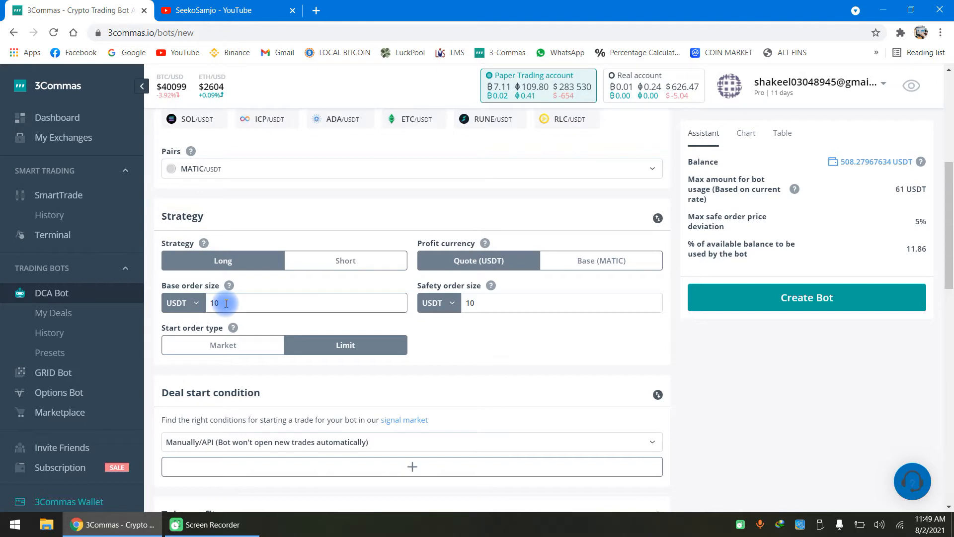
key("BackSpace")
key("BackSpace")
type("100")
Step: Set the safety order size in the strategy settings to 50 USDT
double_click(499, 304)
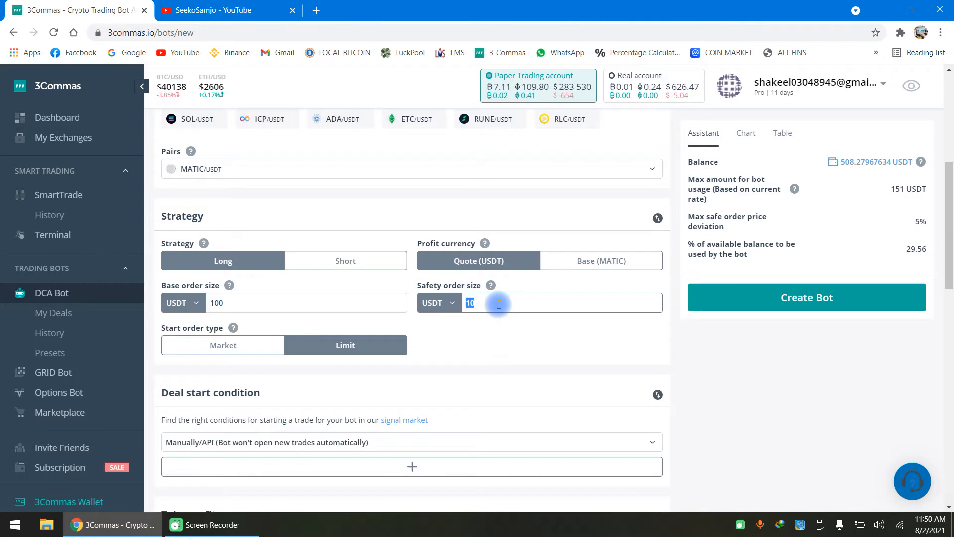
type("50")
double_click(480, 306)
left_click(482, 305)
Step: Review the available deal start conditions and set the bot's first condition to Trading View
scroll(279, 326, "down", 2)
mouse_move(165, 209)
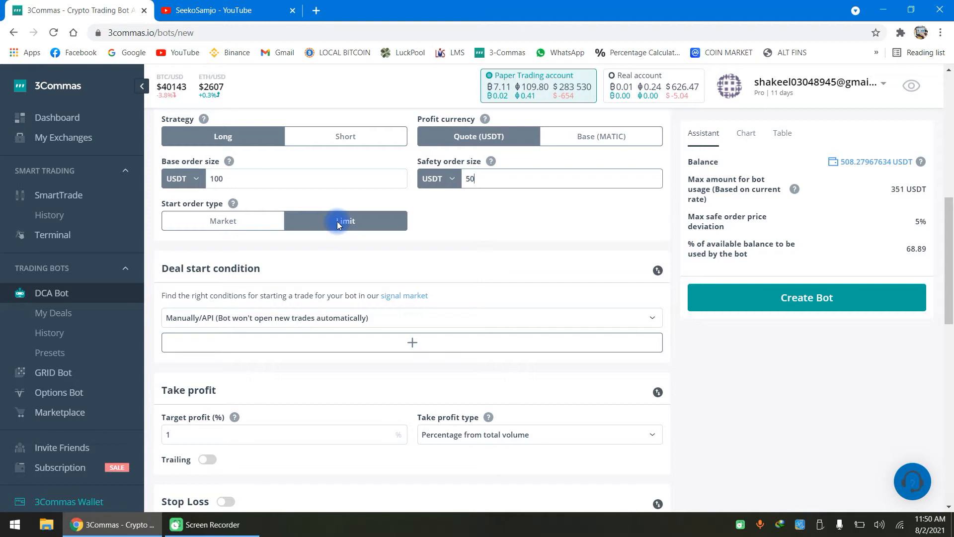
scroll(337, 225, "down", 1)
left_click_drag(162, 214, 261, 209)
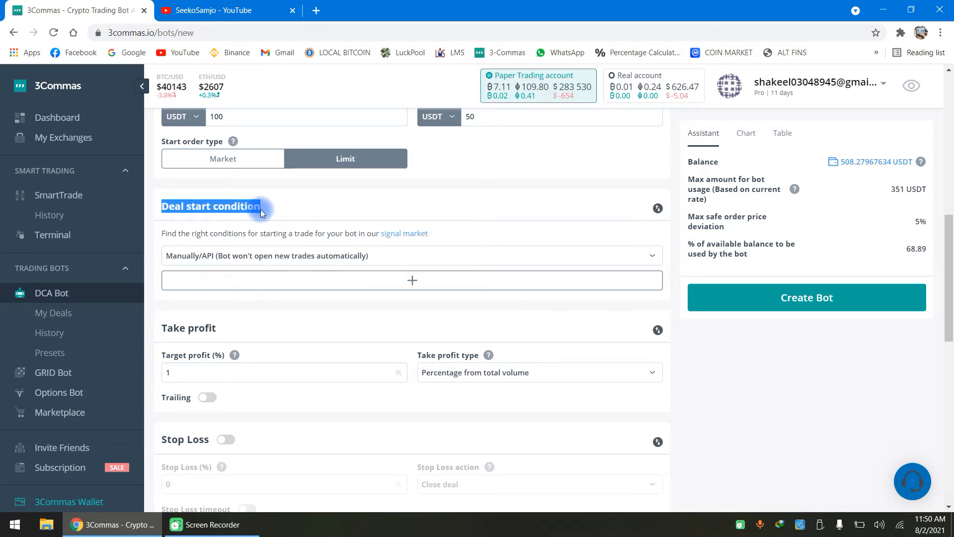
left_click(533, 258)
scroll(431, 302, "down", 4)
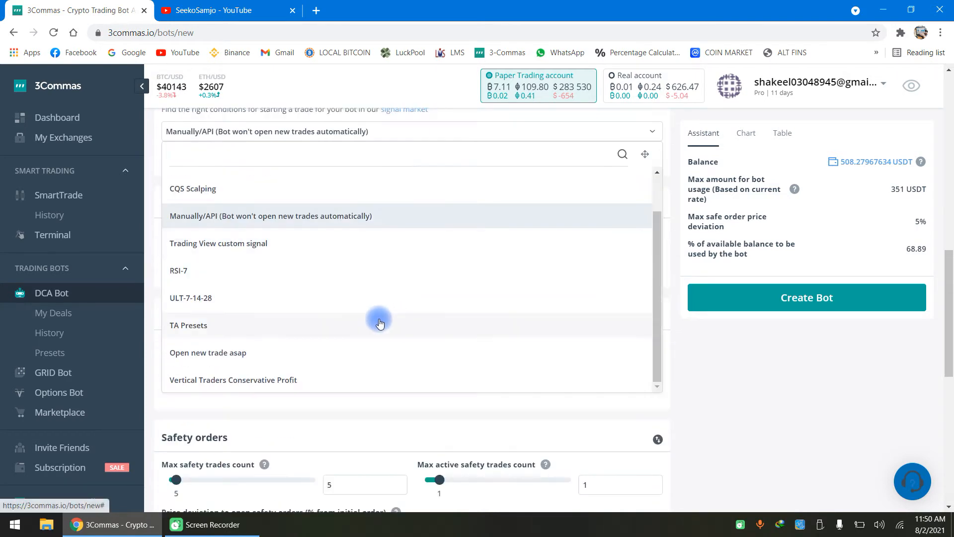
scroll(377, 323, "up", 1)
scroll(378, 325, "up", 1)
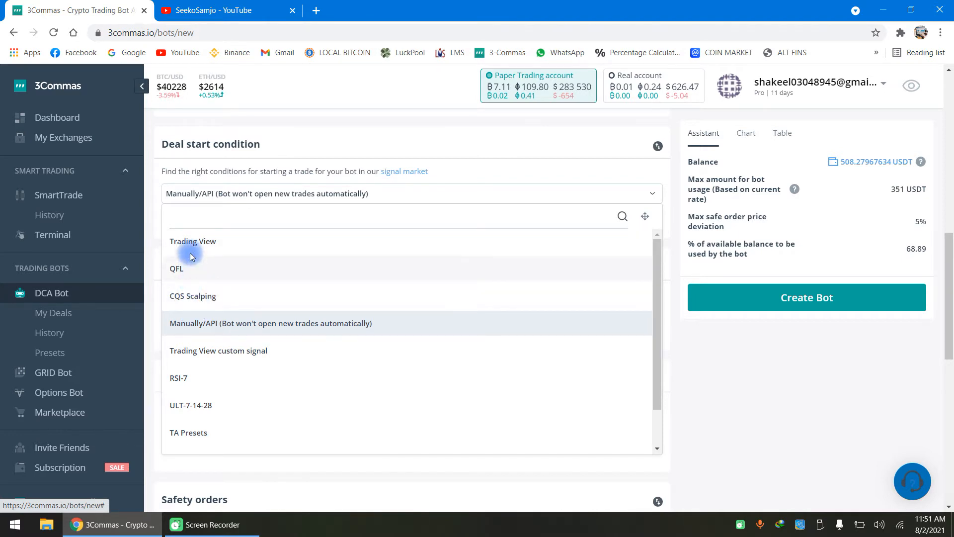
scroll(185, 356, "down", 1)
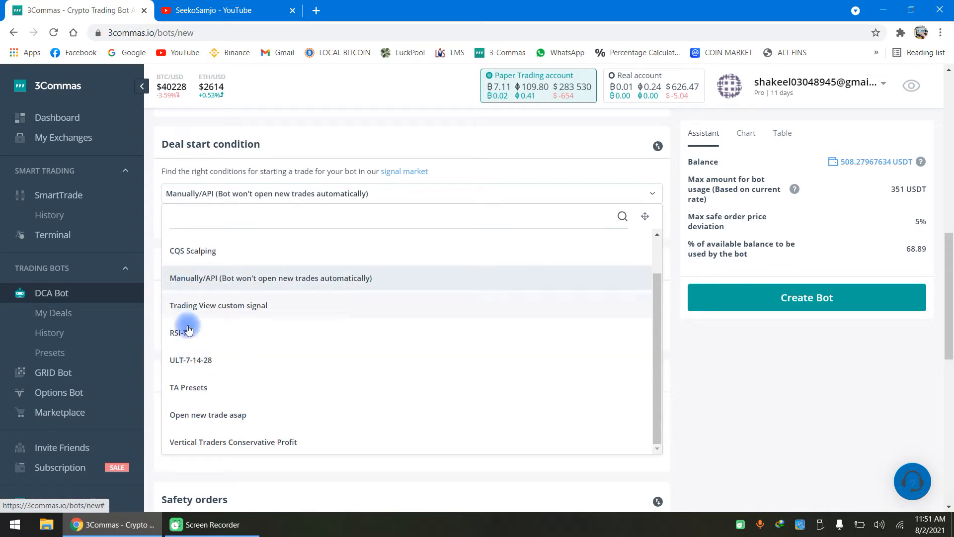
scroll(187, 358, "up", 1)
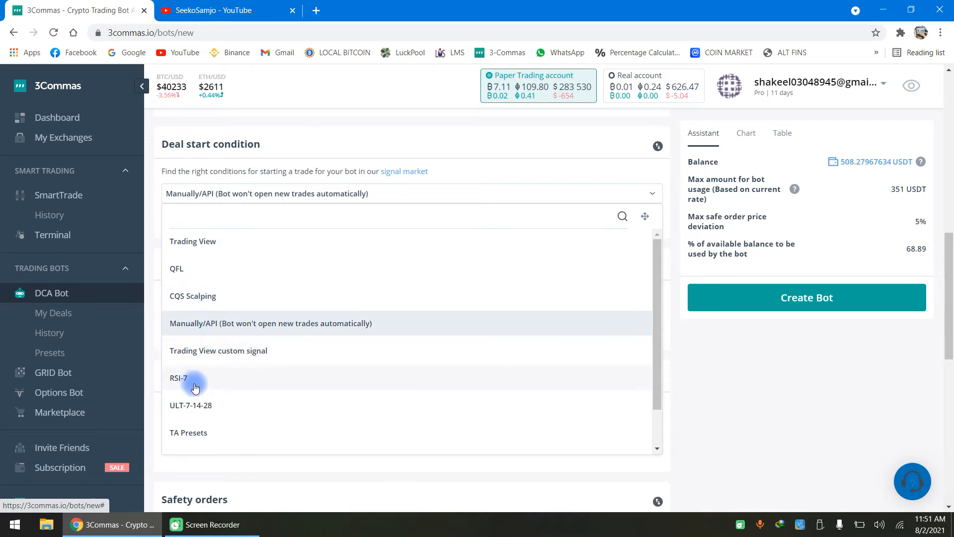
left_click(204, 247)
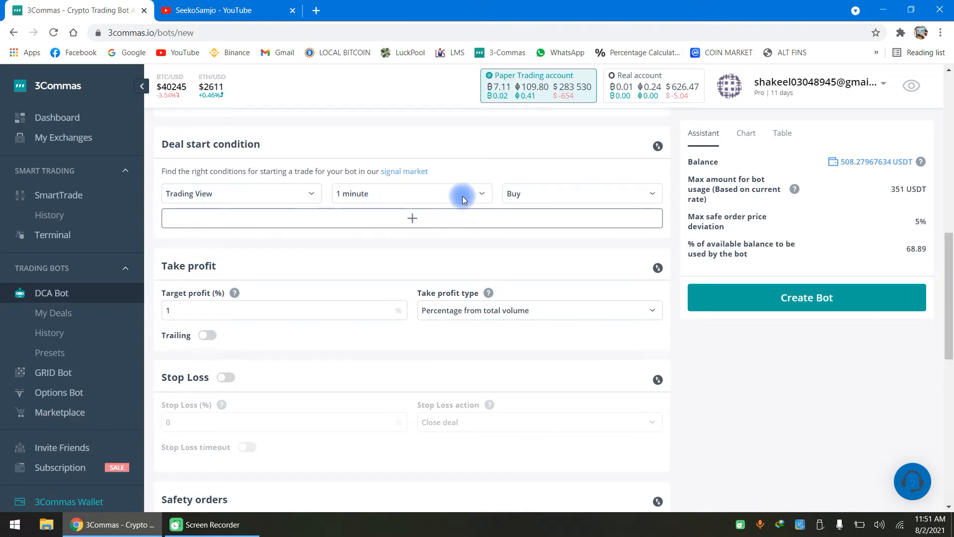
Step: Set the first Trading View condition to the 15 minutes timeframe with the Buy signal
left_click(478, 196)
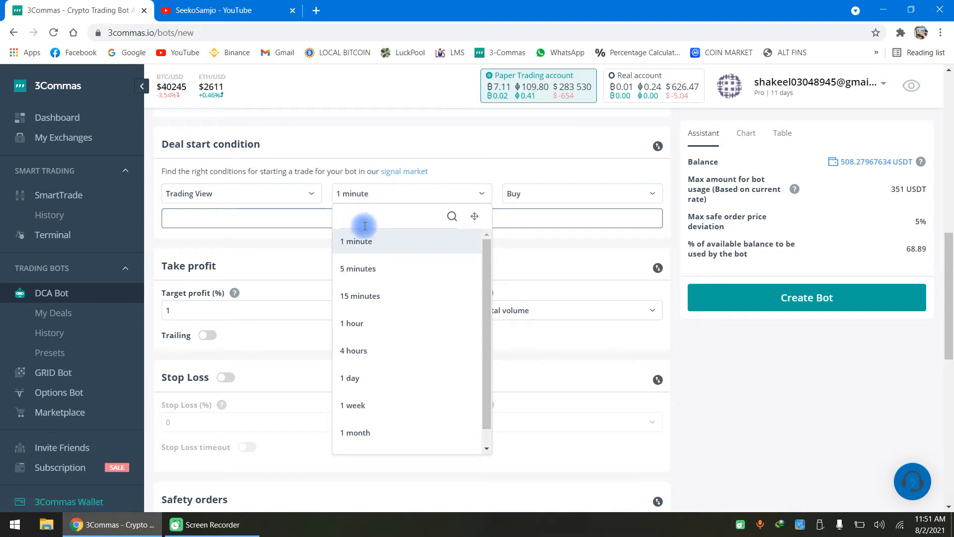
left_click(367, 296)
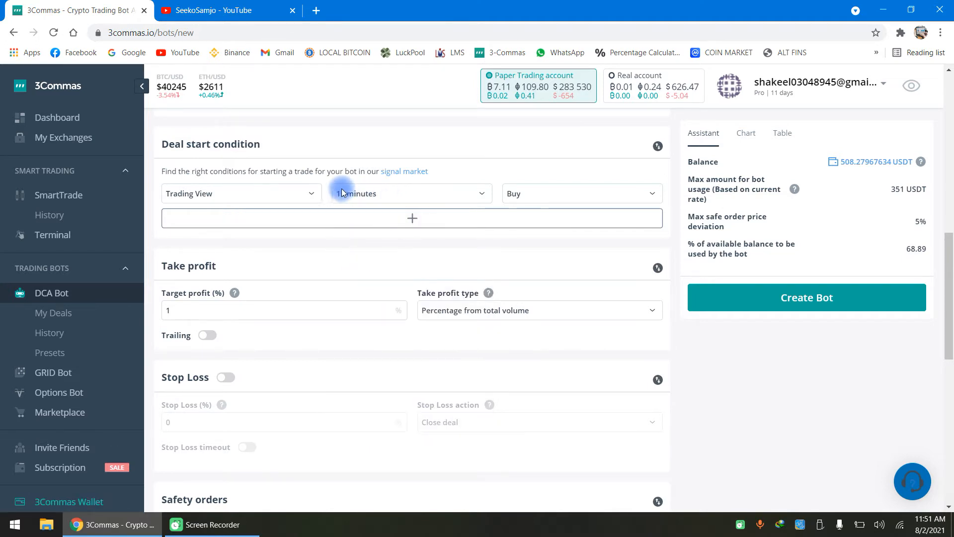
left_click(545, 193)
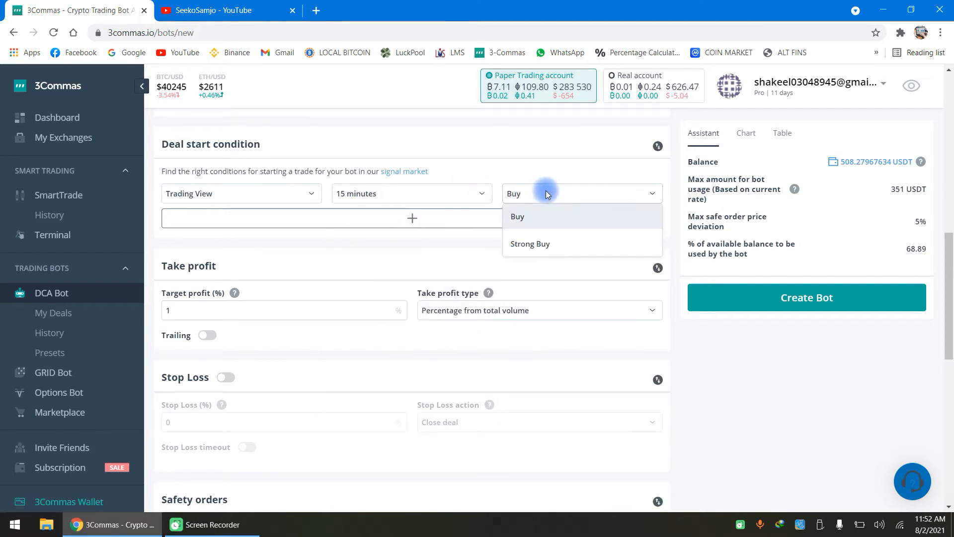
left_click(517, 218)
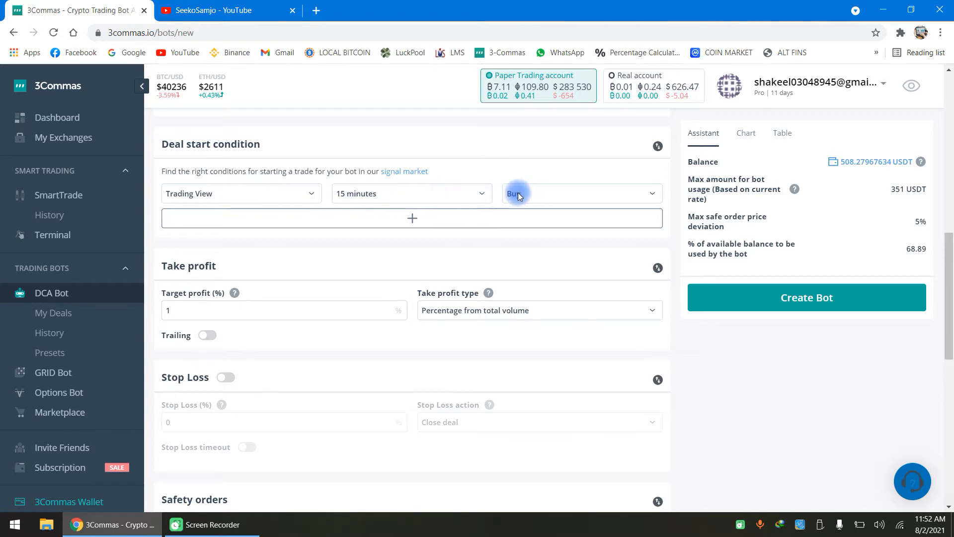
Step: Add a second deal start condition using Trading View with the 4 hours timeframe
left_click(412, 221)
left_click(250, 224)
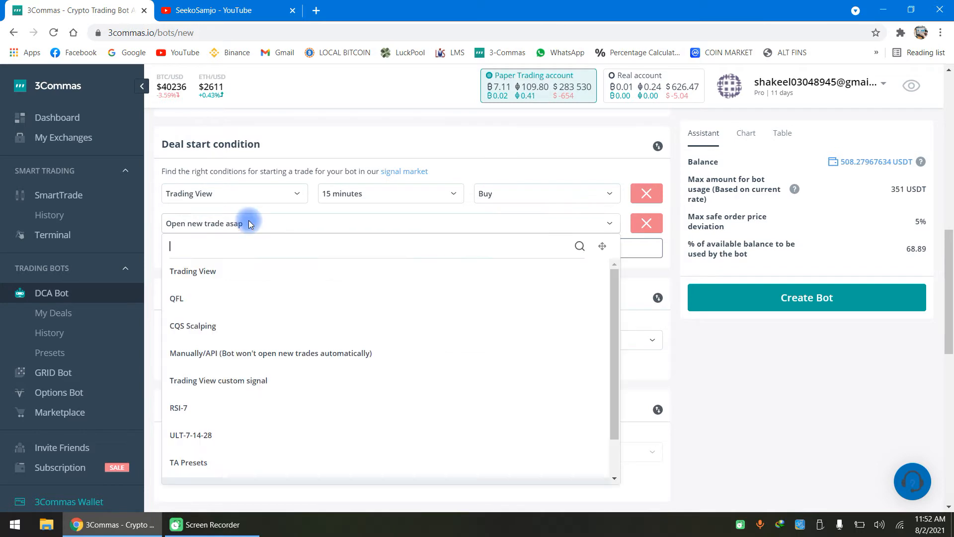
left_click(212, 270)
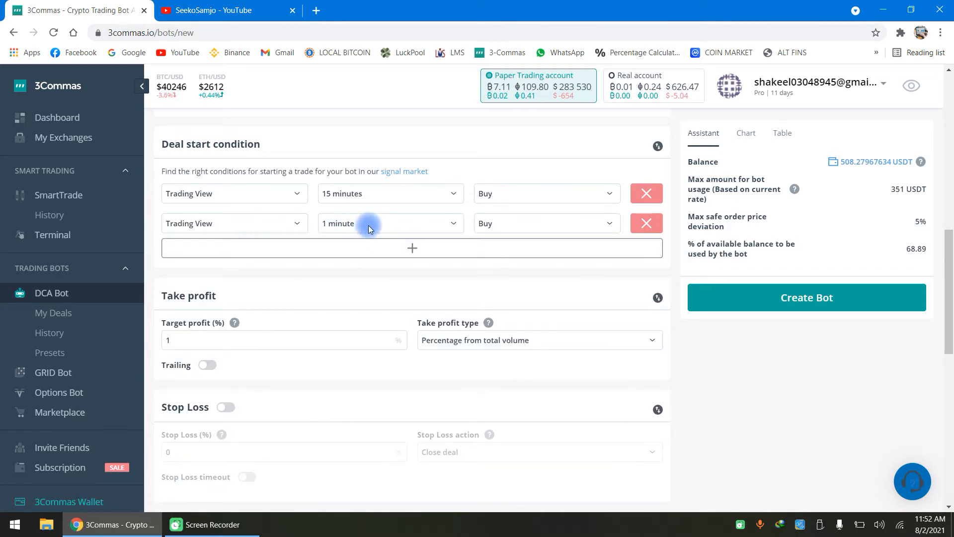
left_click(368, 227)
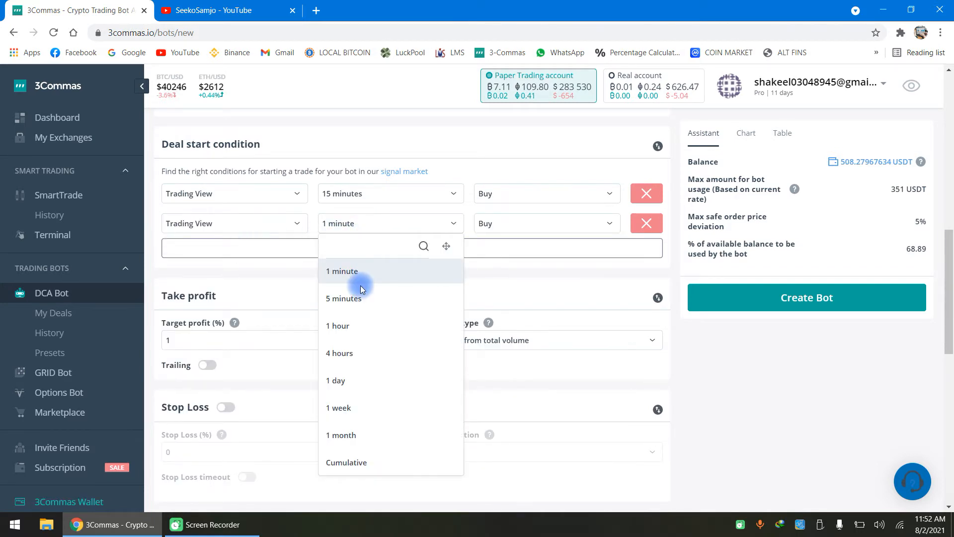
left_click(353, 379)
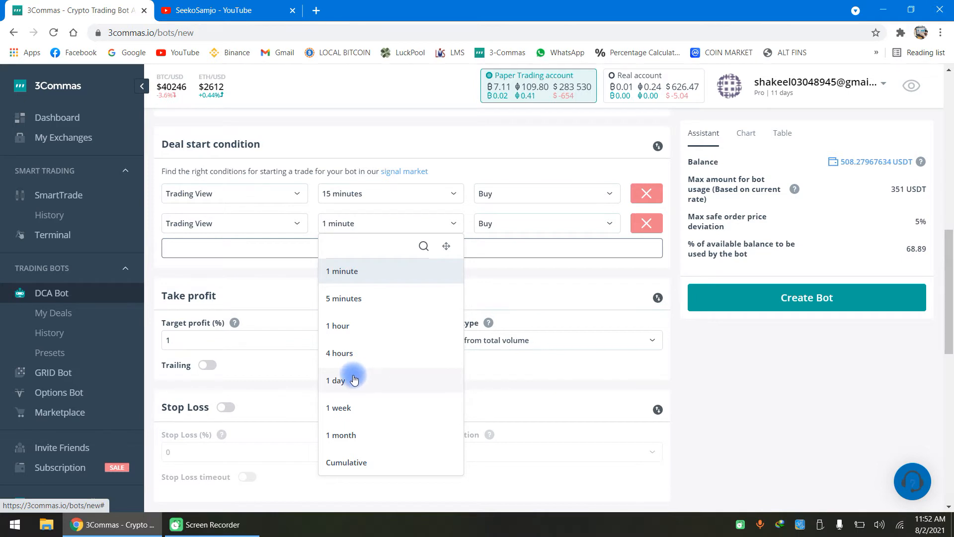
left_click(342, 352)
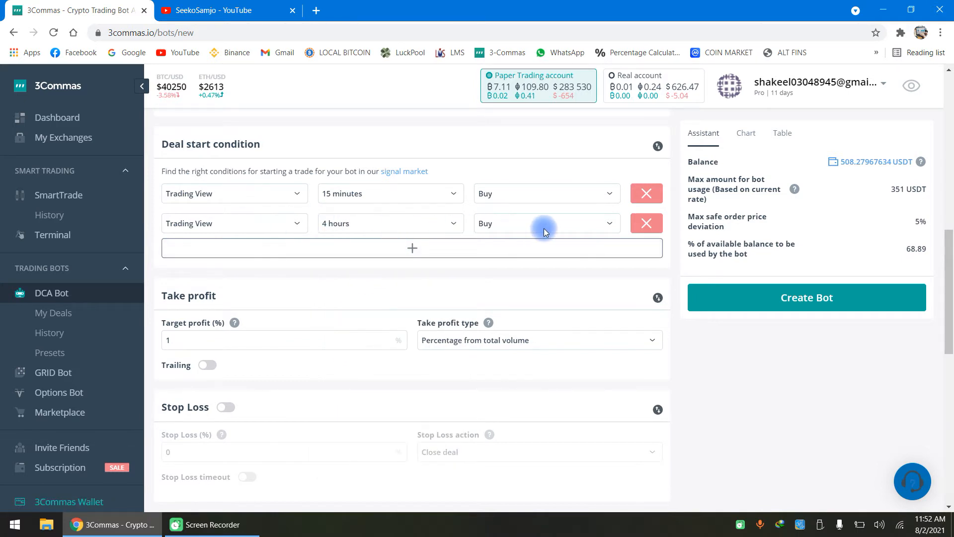
Step: Add a third deal start condition using Trading View with the 5 minutes timeframe and the Strong Buy signal
left_click(412, 248)
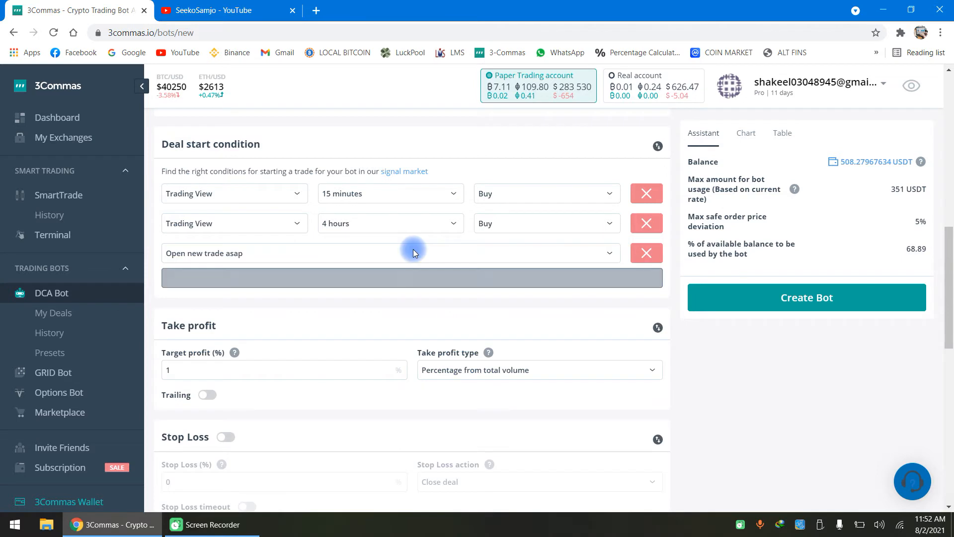
left_click(231, 254)
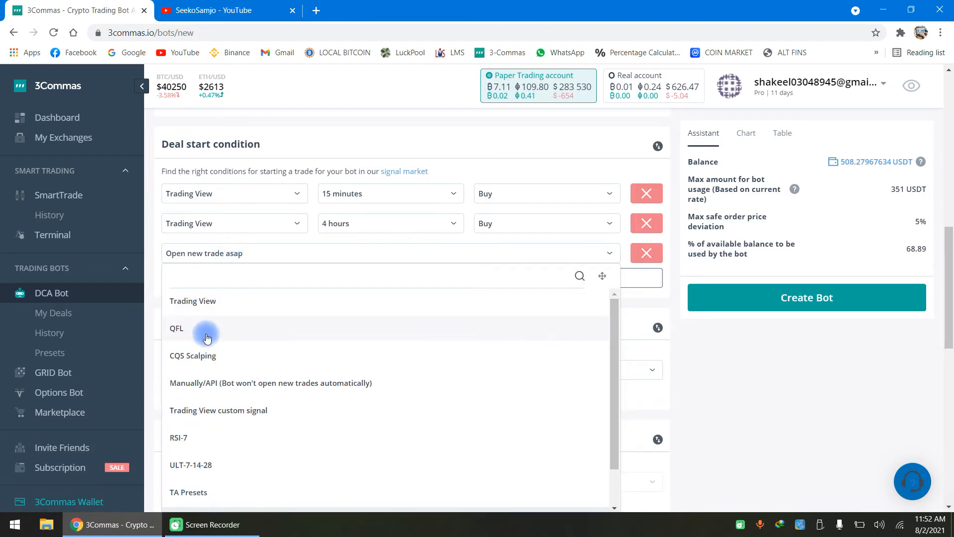
left_click(207, 301)
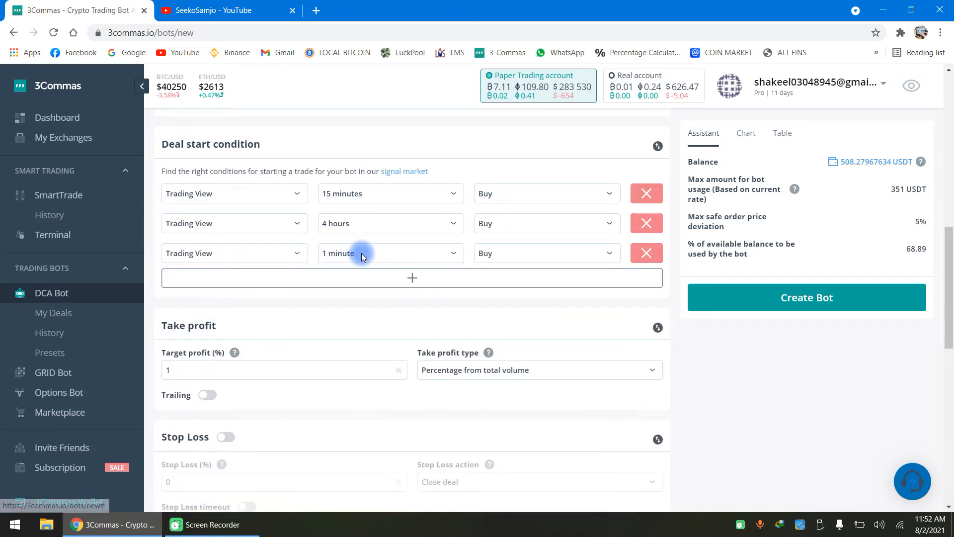
left_click(362, 253)
left_click(344, 327)
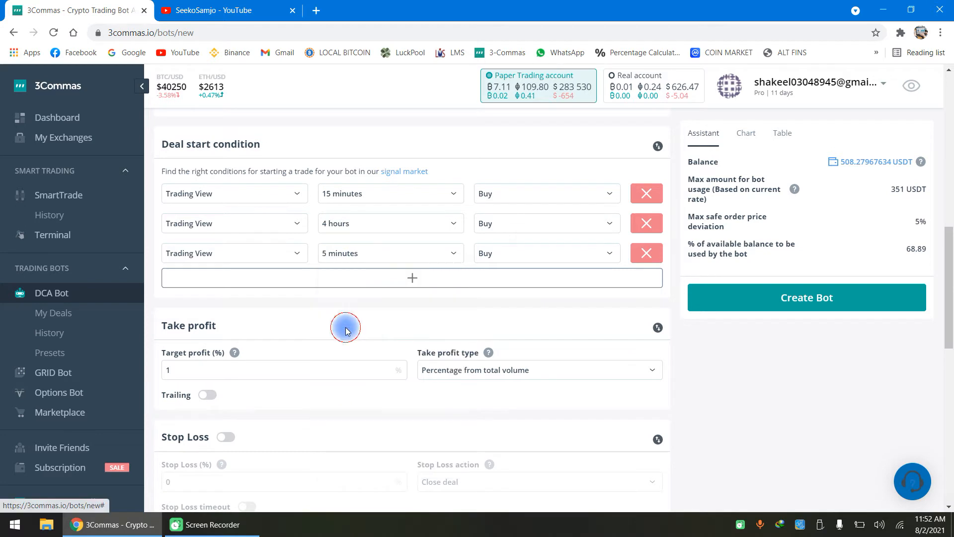
left_click(499, 254)
left_click(496, 302)
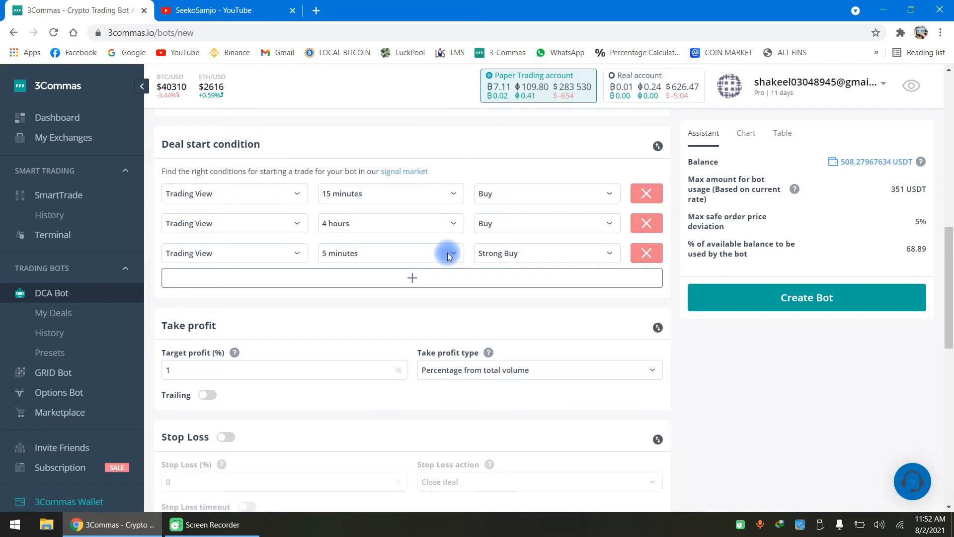
Step: Set the target profit in the take profit settings to 2%
scroll(217, 338, "down", 1)
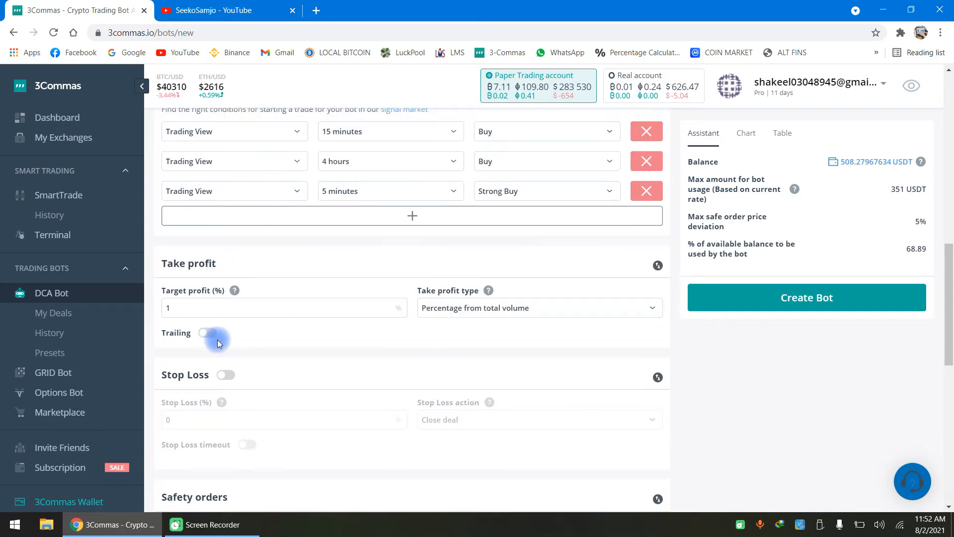
left_click(199, 309)
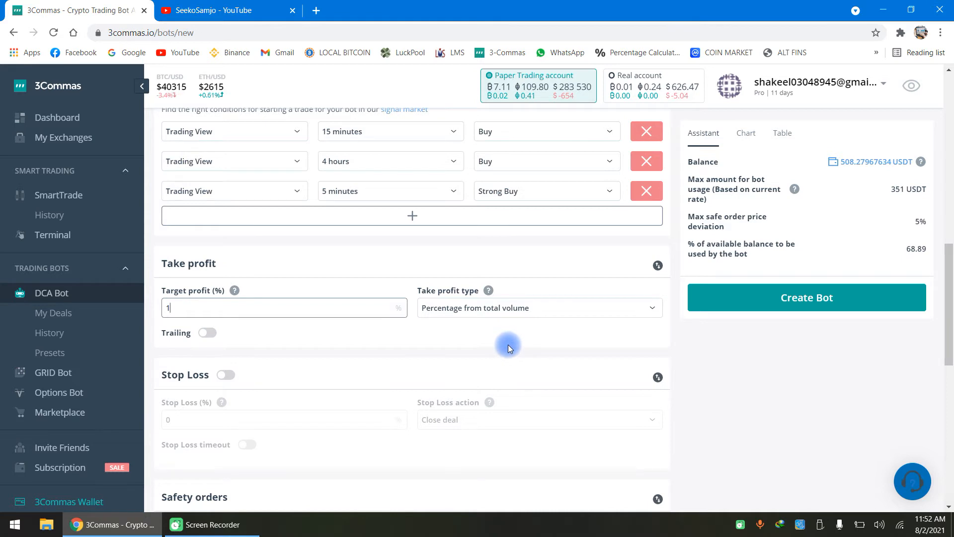
left_click(234, 307)
double_click(234, 306)
type("2")
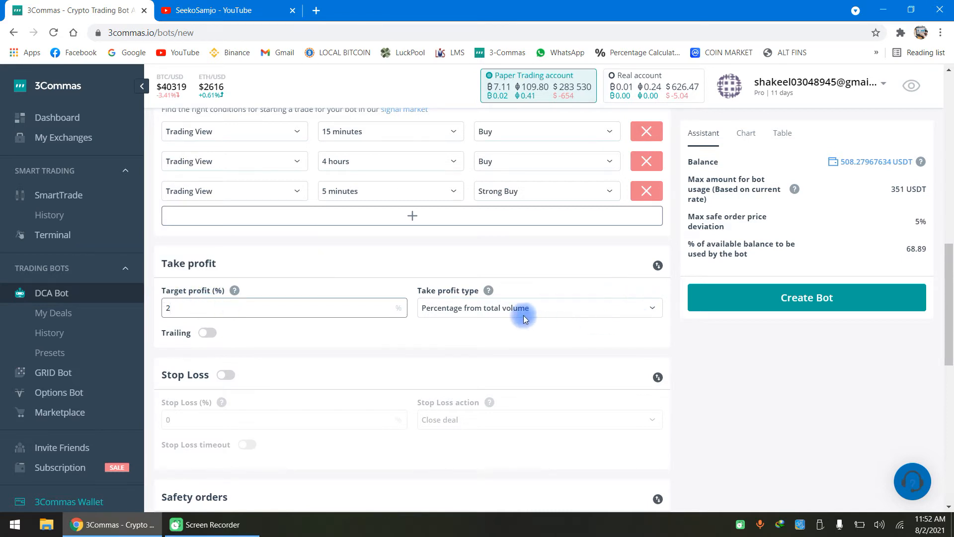
Step: Try Percentage from base order as the take profit type, and return it to Percentage from total volume
left_click(466, 308)
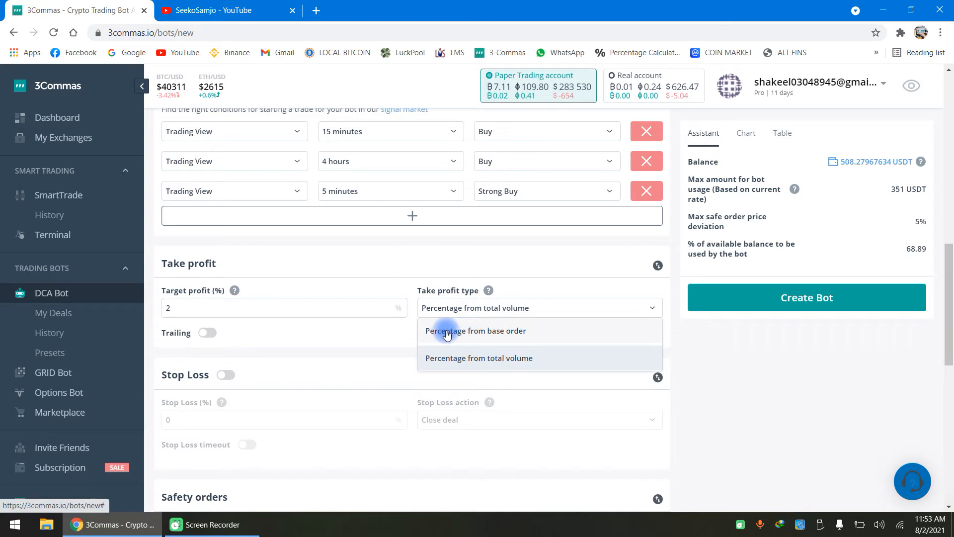
left_click(507, 332)
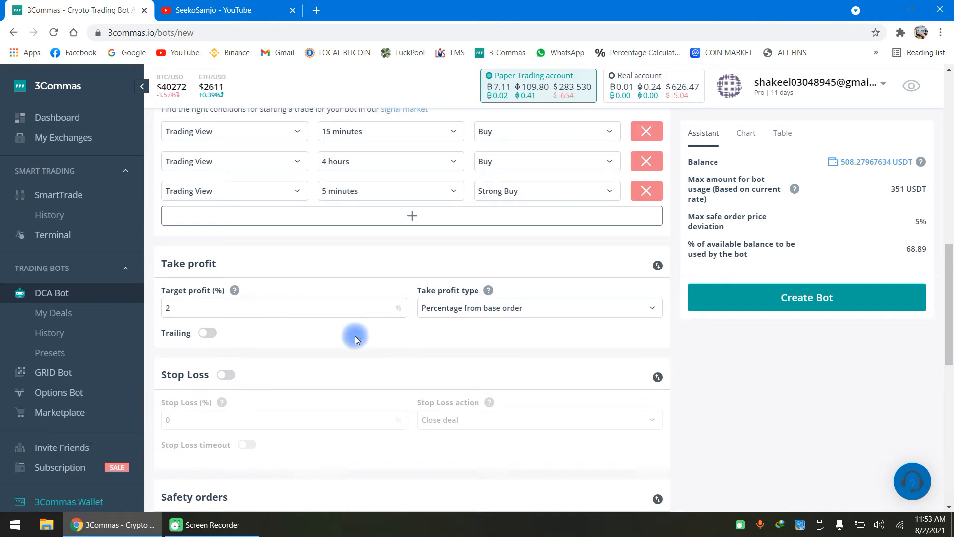
left_click(493, 308)
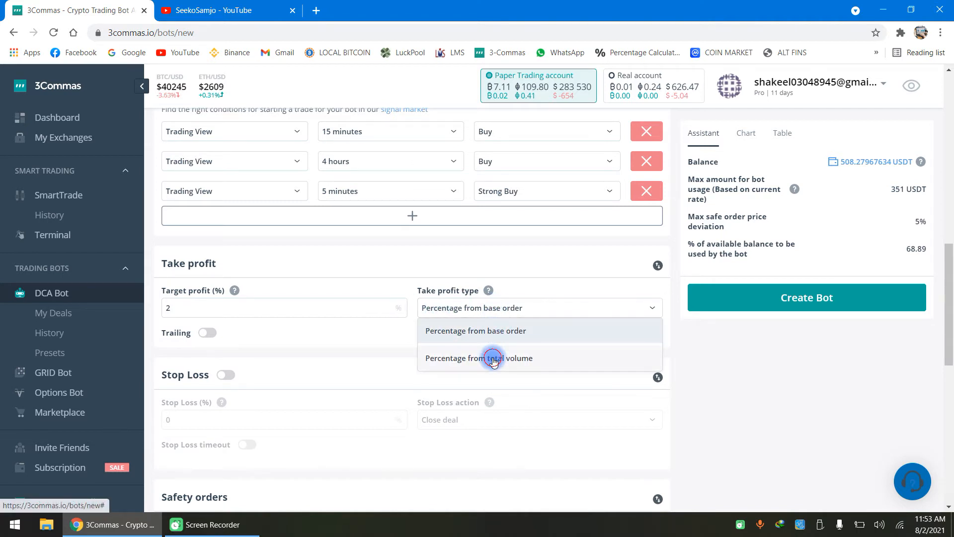
left_click(493, 358)
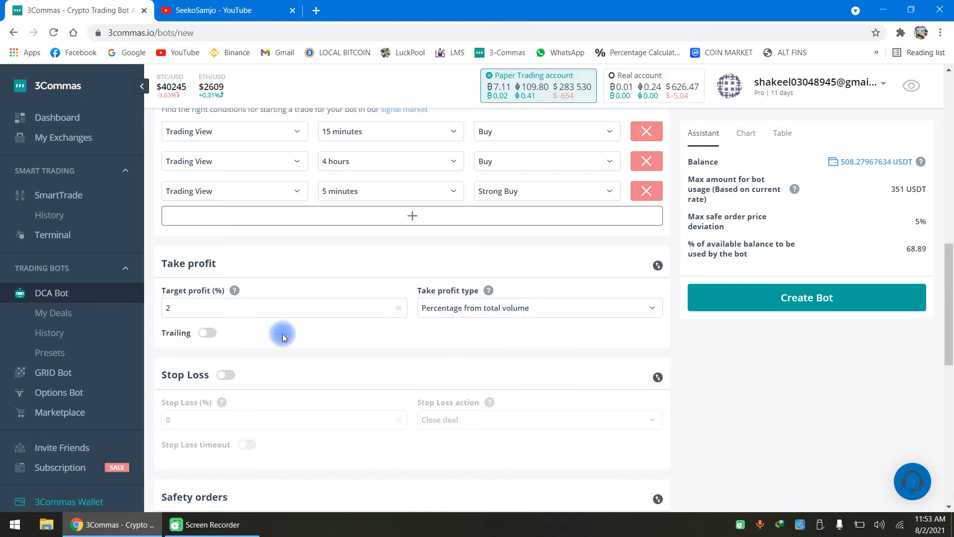
Step: Enable trailing for the take profit and set the trailing deviation to 1%
left_click(210, 334)
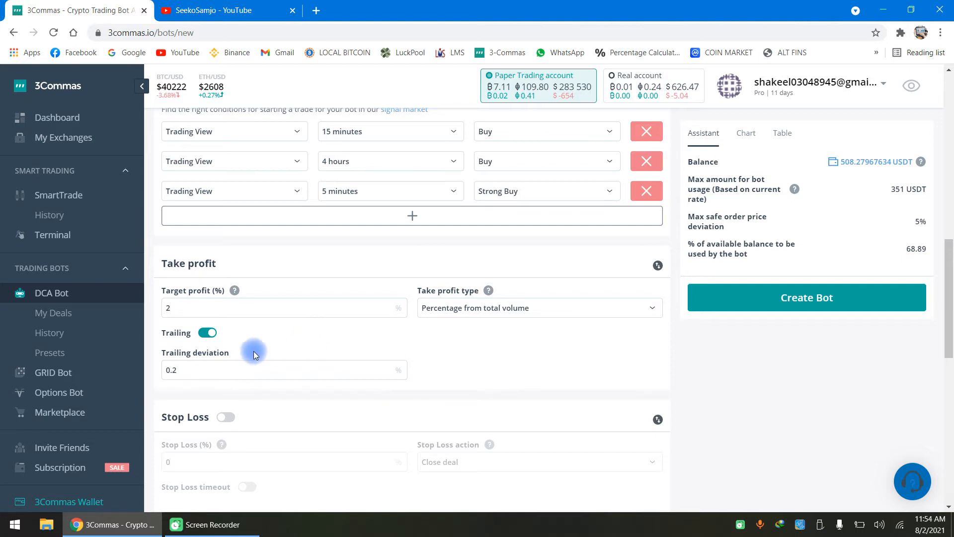
scroll(213, 338, "down", 1)
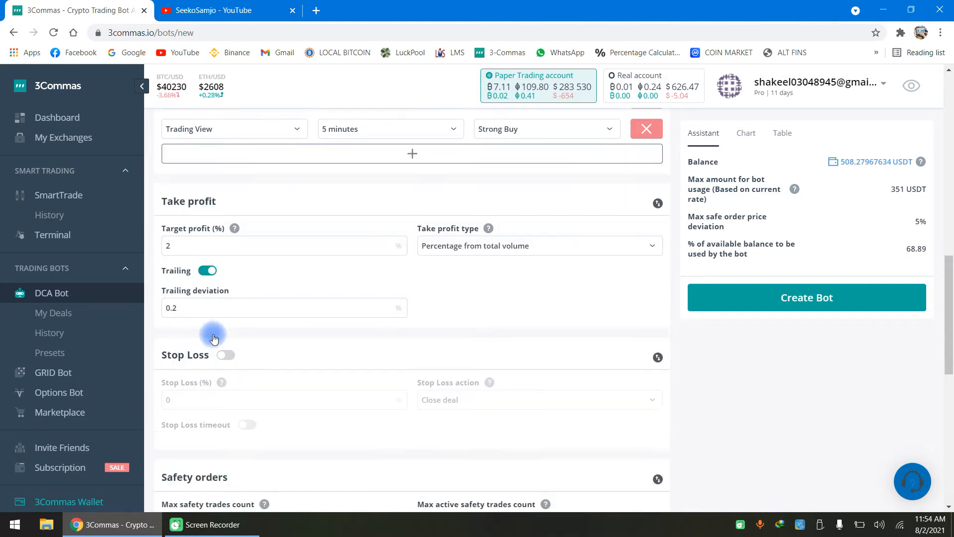
left_click(180, 244)
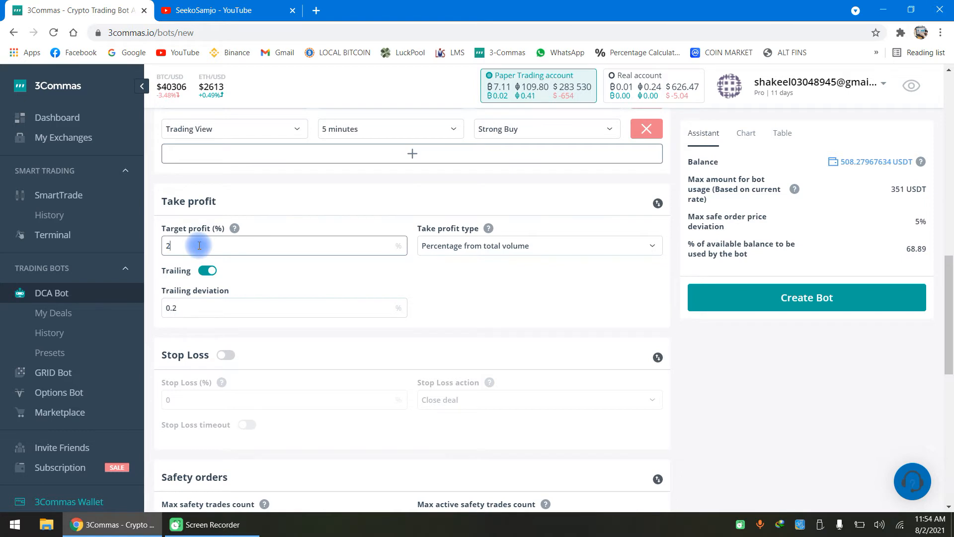
left_click(191, 307)
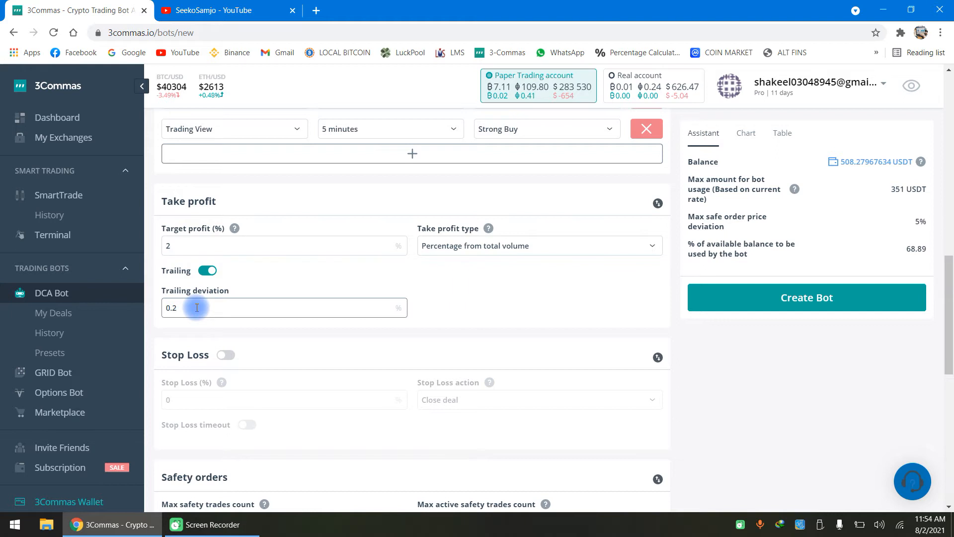
key("BackSpace")
key("BackSpace")
type("1")
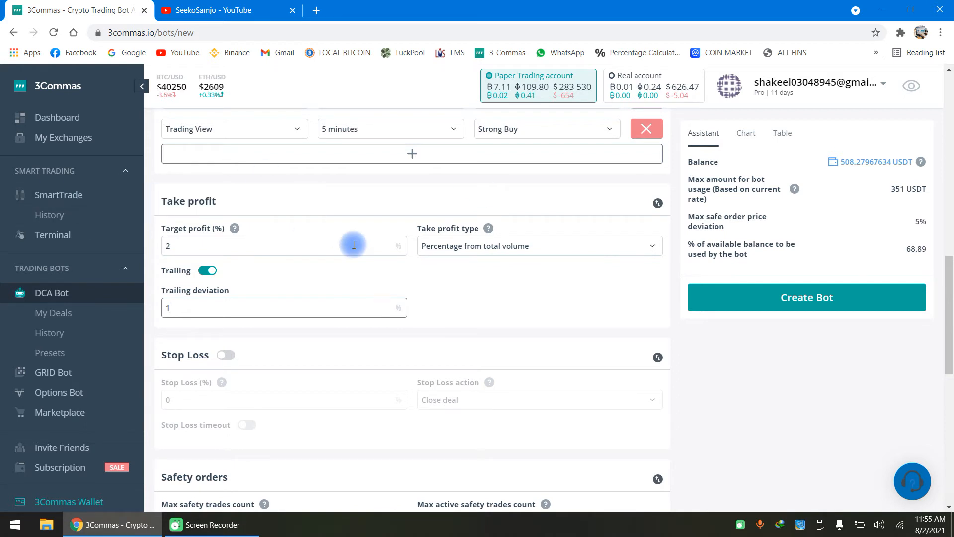
Step: Enable the stop loss for the bot and select its percentage value for editing
scroll(354, 245, "down", 1)
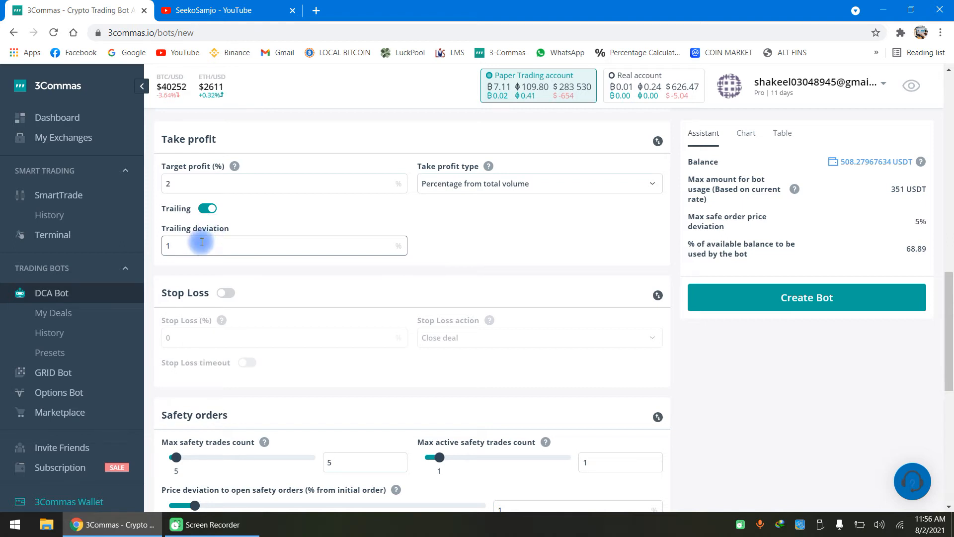
left_click(227, 294)
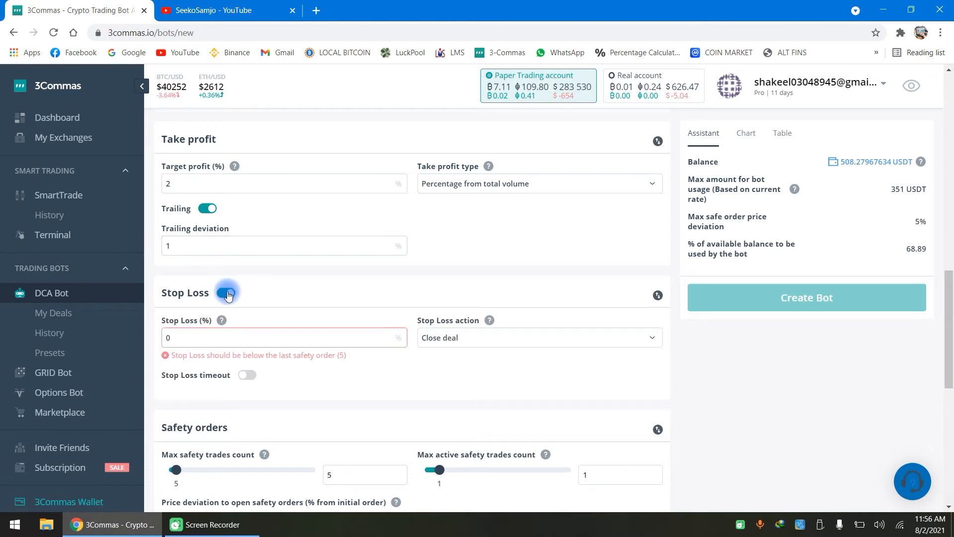
double_click(210, 335)
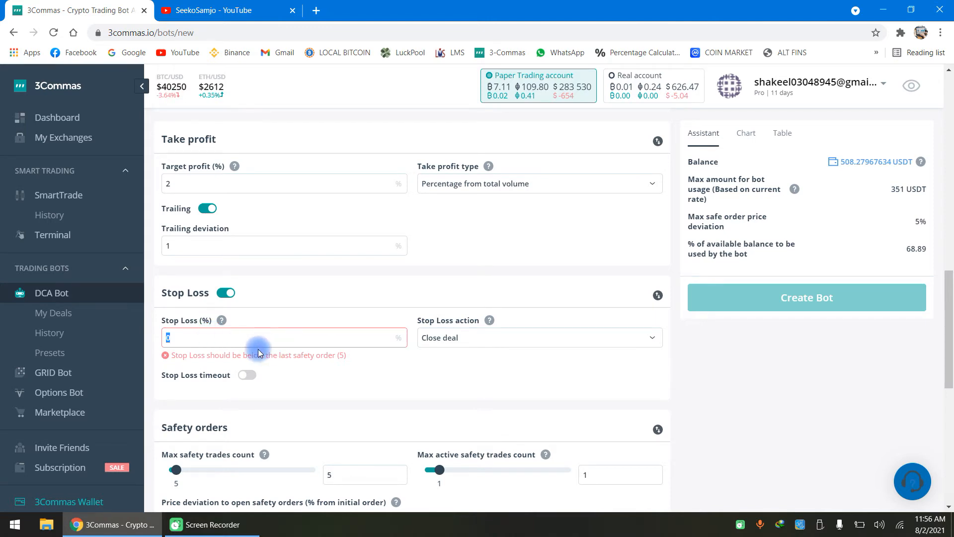
Step: Review the base and safety order sizes, the deal start conditions and the take profit settings
scroll(276, 347, "up", 3)
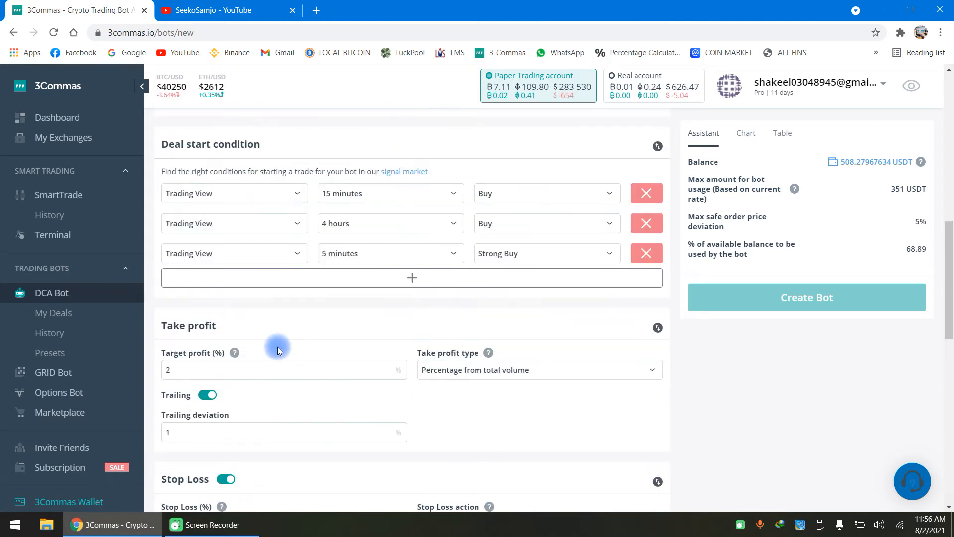
scroll(440, 277, "down", 2)
scroll(440, 276, "up", 3)
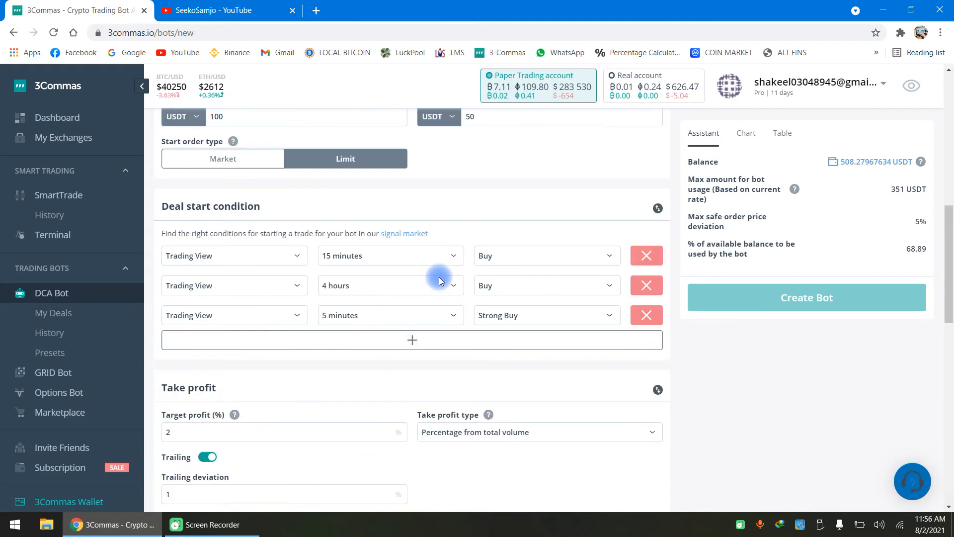
scroll(441, 271, "up", 3)
scroll(474, 289, "down", 4)
scroll(472, 298, "up", 4)
scroll(494, 298, "down", 6)
scroll(496, 302, "up", 2)
scroll(496, 301, "up", 3)
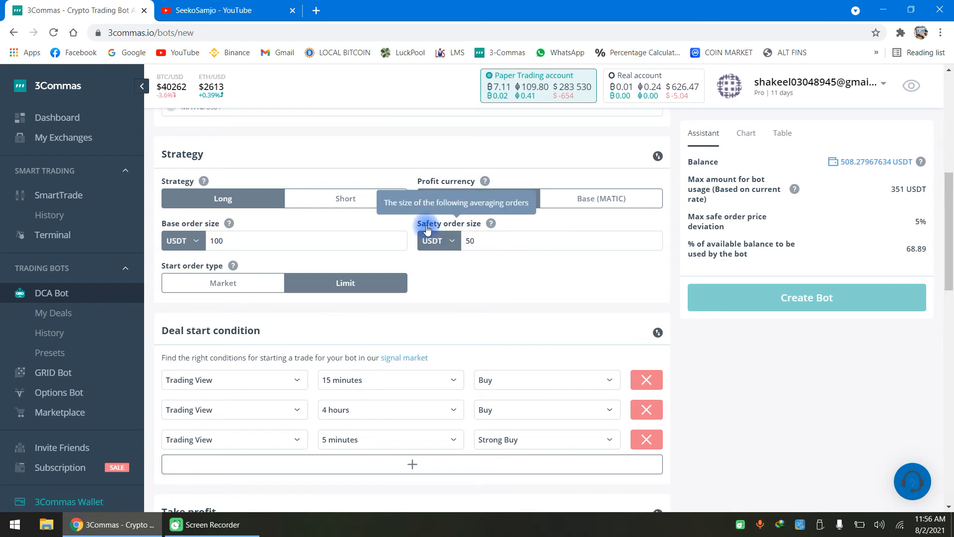
Step: Set the max safety trades count in the safety orders settings to 2
scroll(485, 242, "down", 10)
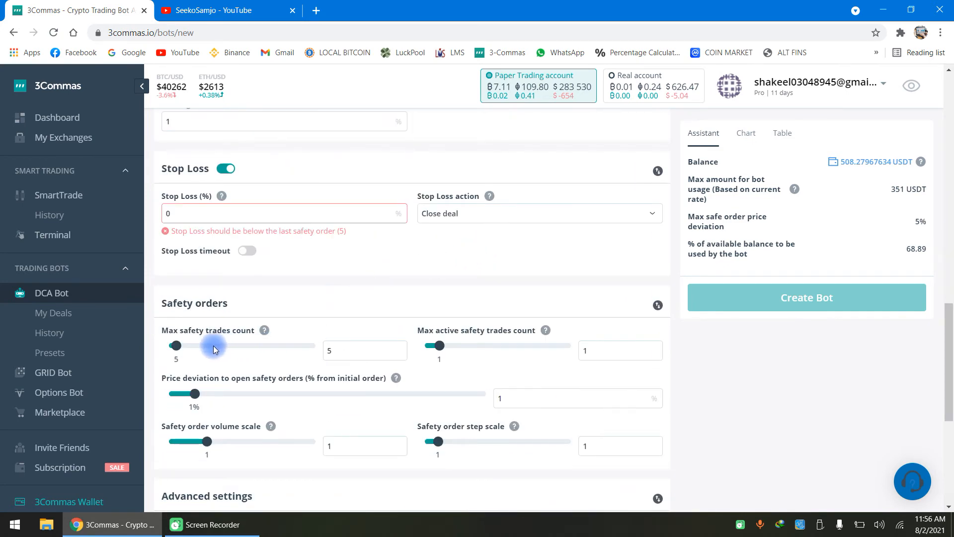
mouse_move(212, 336)
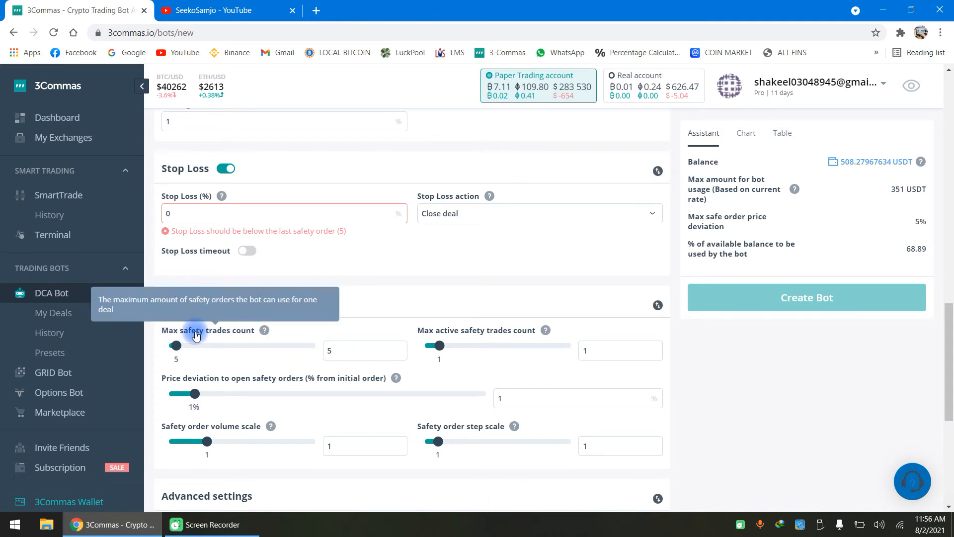
double_click(340, 350)
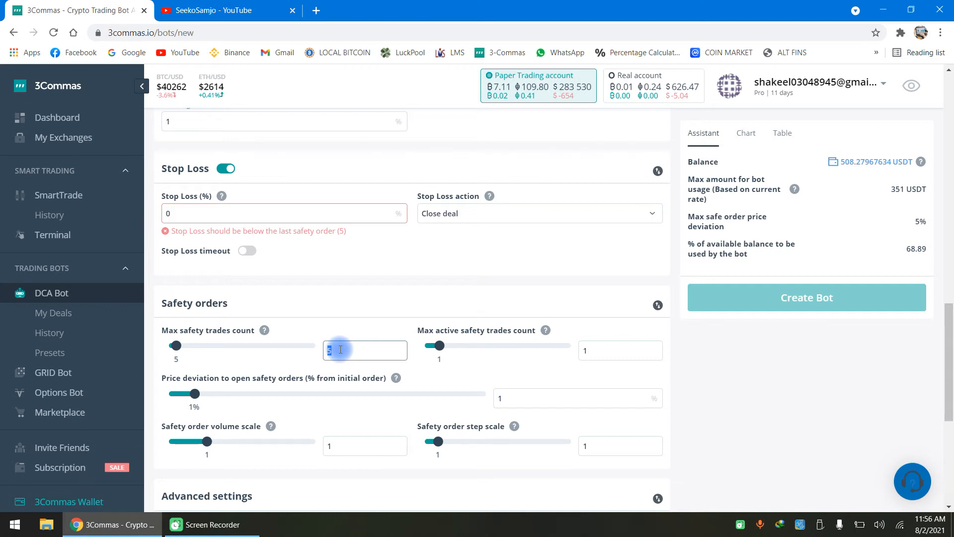
type("2")
Step: Set the price deviation to open safety orders to 5% from the initial order
mouse_move(483, 338)
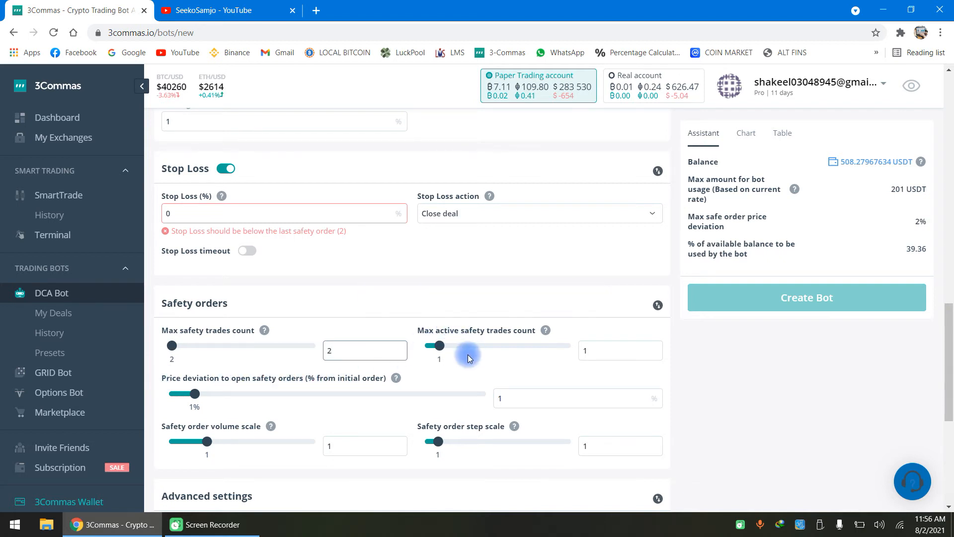
left_click(518, 401)
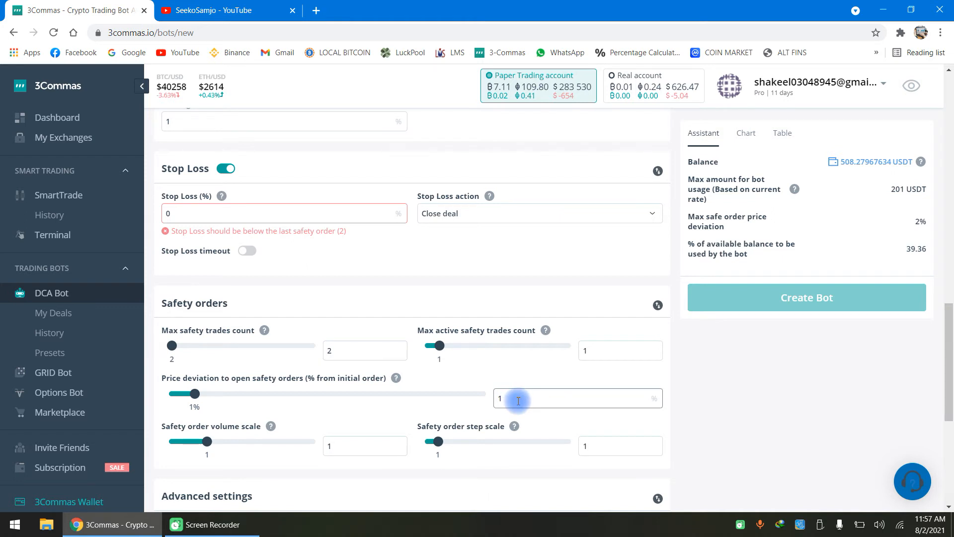
key("BackSpace")
type("5")
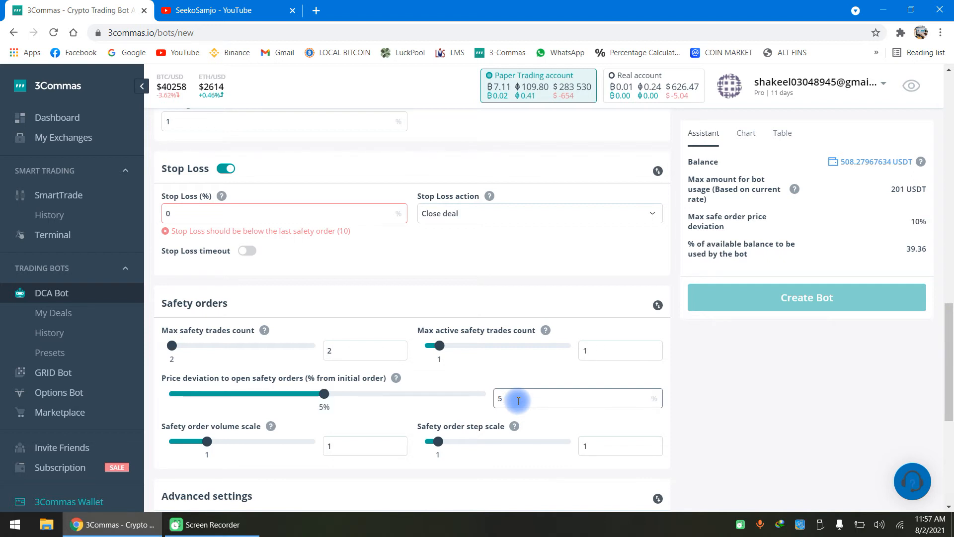
Step: Examine the start conditions, take profit, stop loss and safety order settings, including the safety order volume scale
scroll(420, 377, "up", 4)
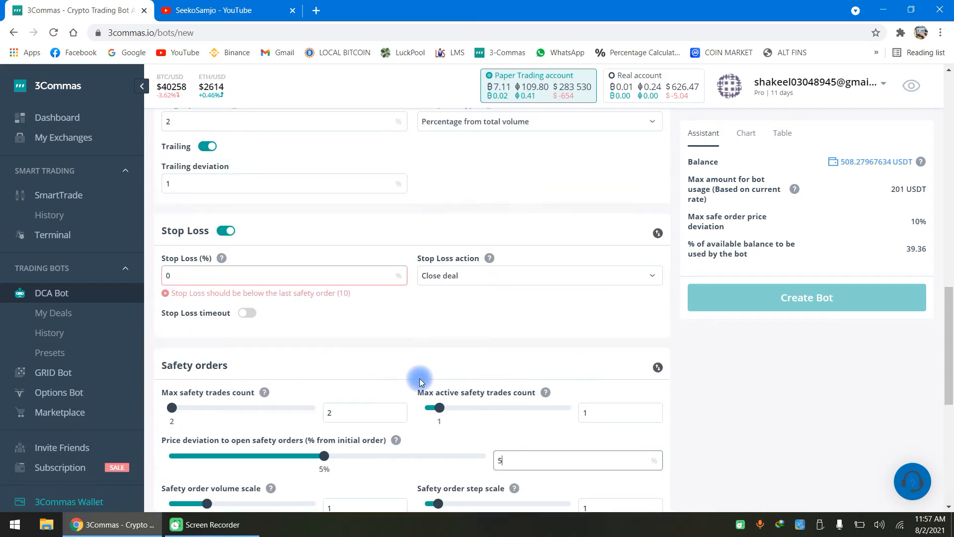
scroll(420, 380, "up", 3)
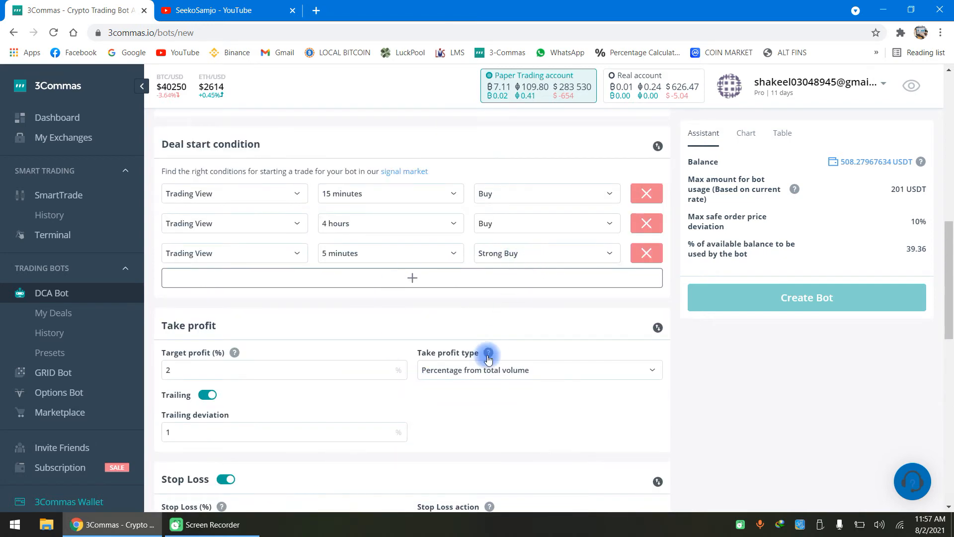
scroll(486, 358, "up", 3)
scroll(475, 317, "down", 4)
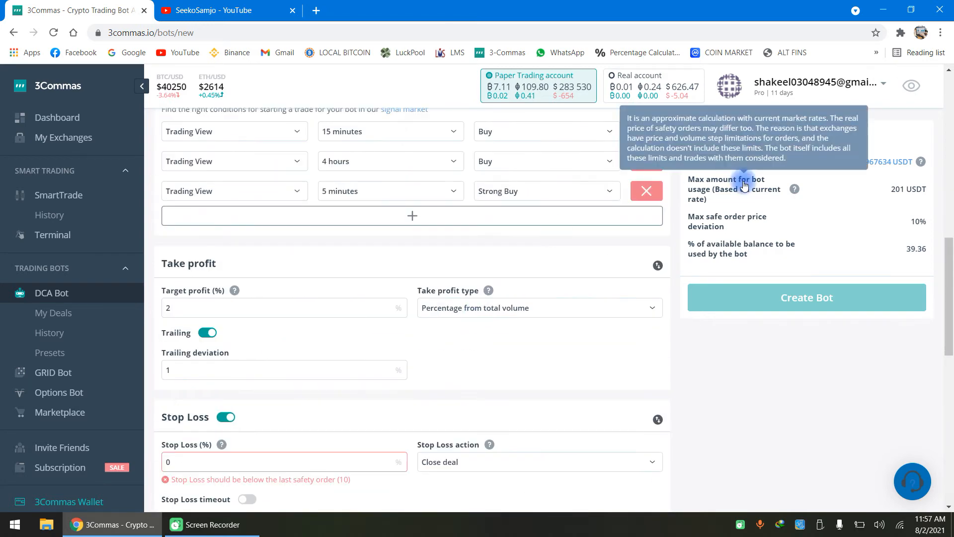
scroll(464, 347, "down", 8)
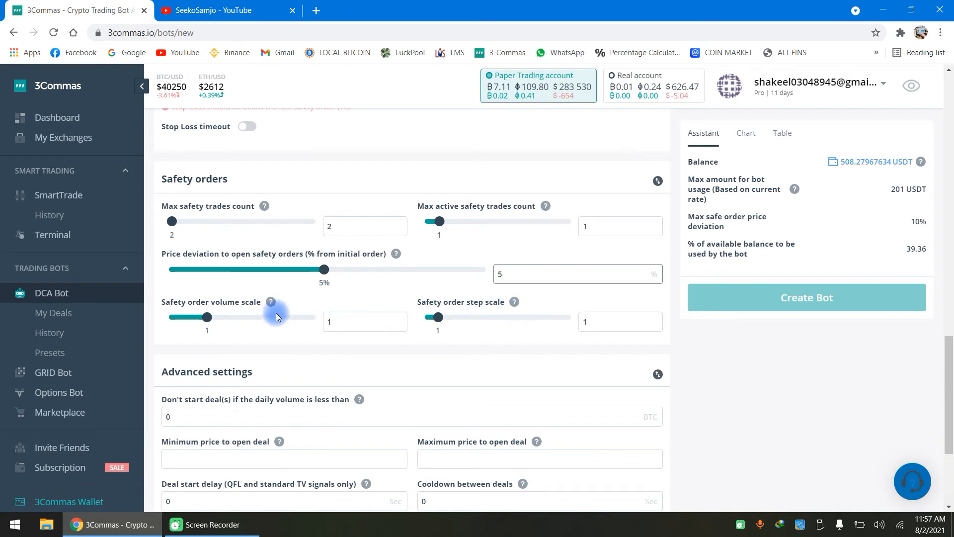
left_click(351, 318)
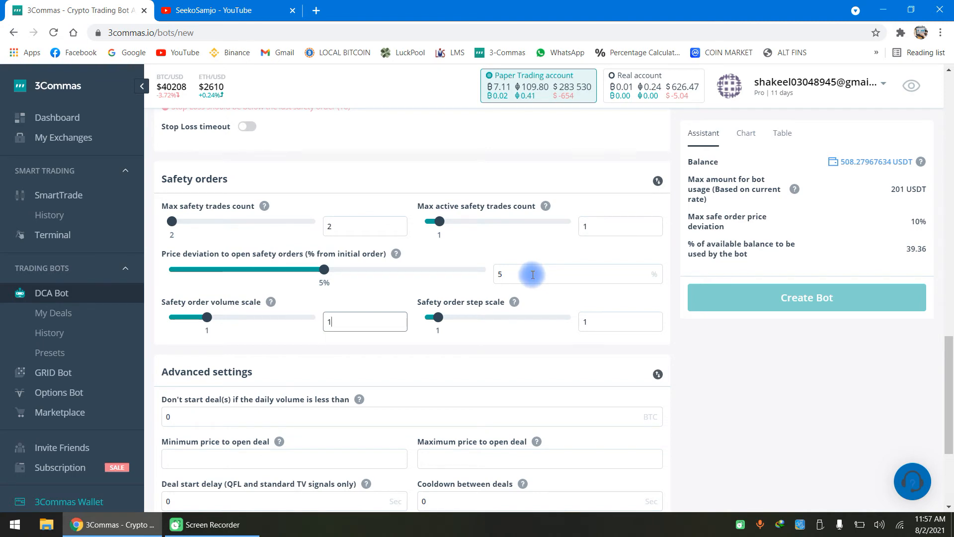
scroll(532, 275, "up", 13)
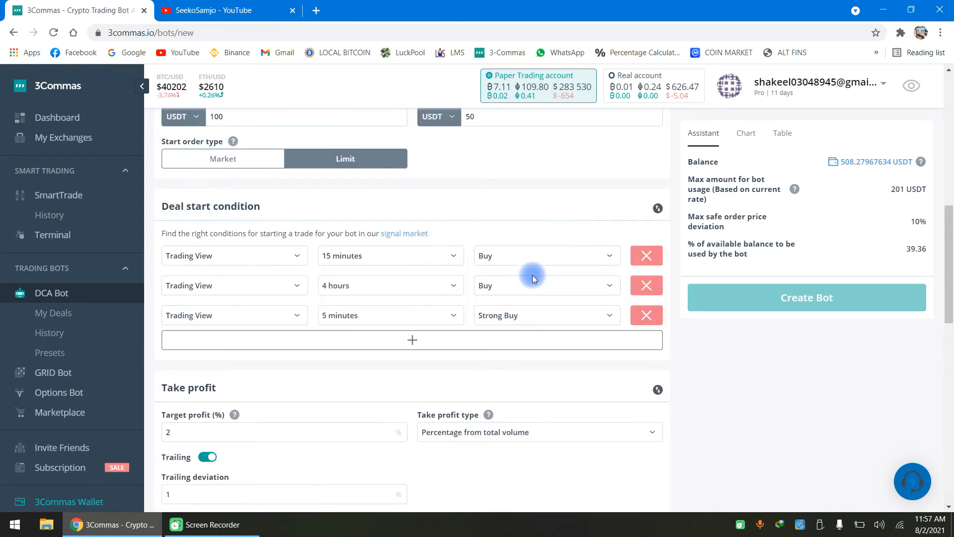
scroll(478, 291, "down", 4)
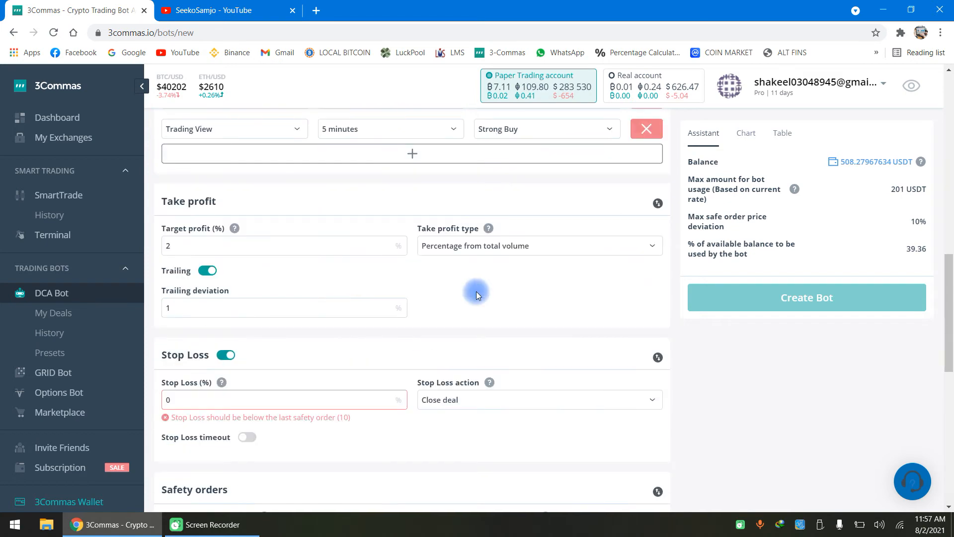
scroll(341, 330, "down", 3)
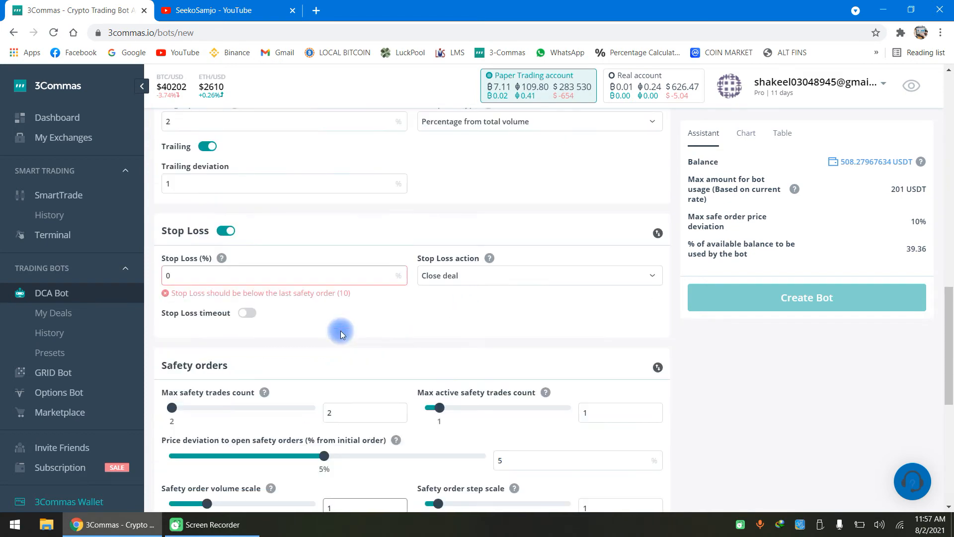
scroll(357, 329, "down", 3)
scroll(357, 329, "up", 5)
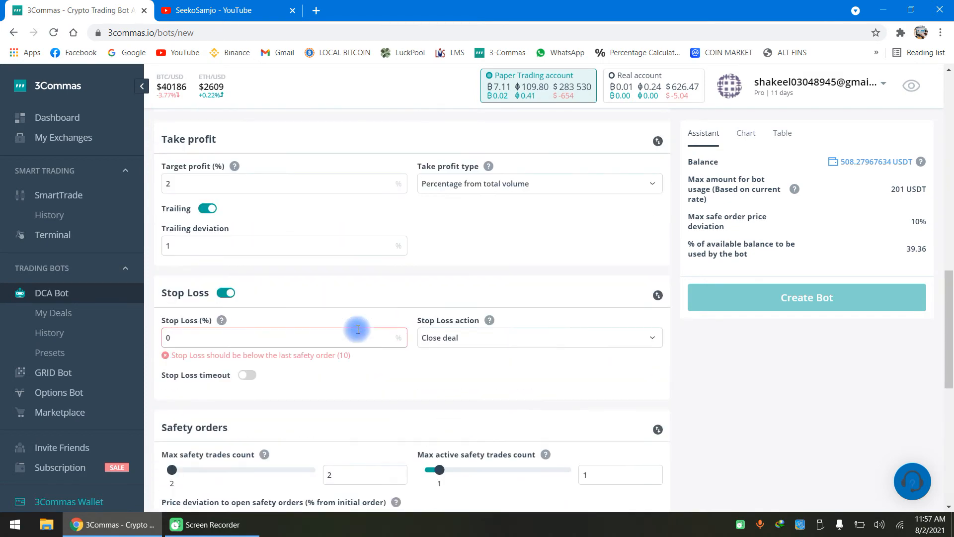
scroll(357, 326, "down", 2)
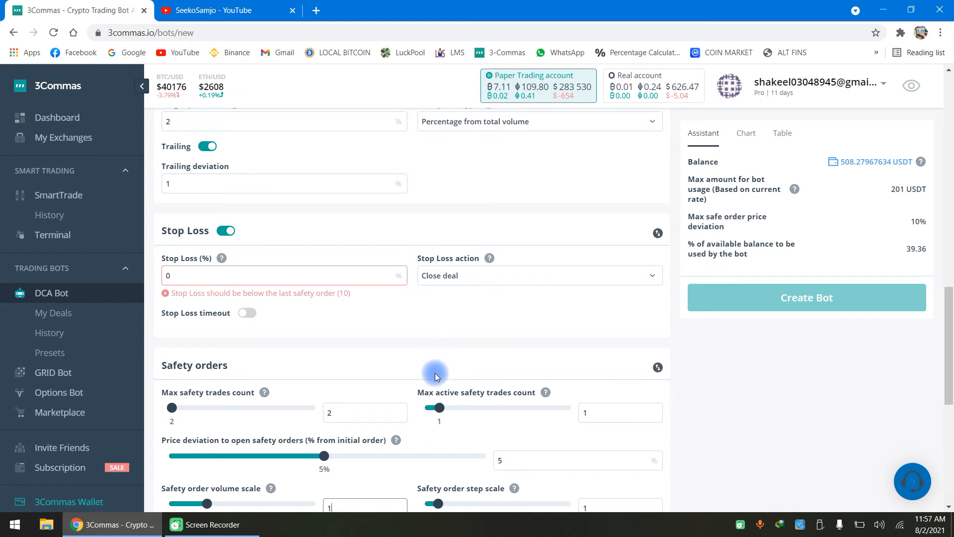
scroll(435, 372, "down", 1)
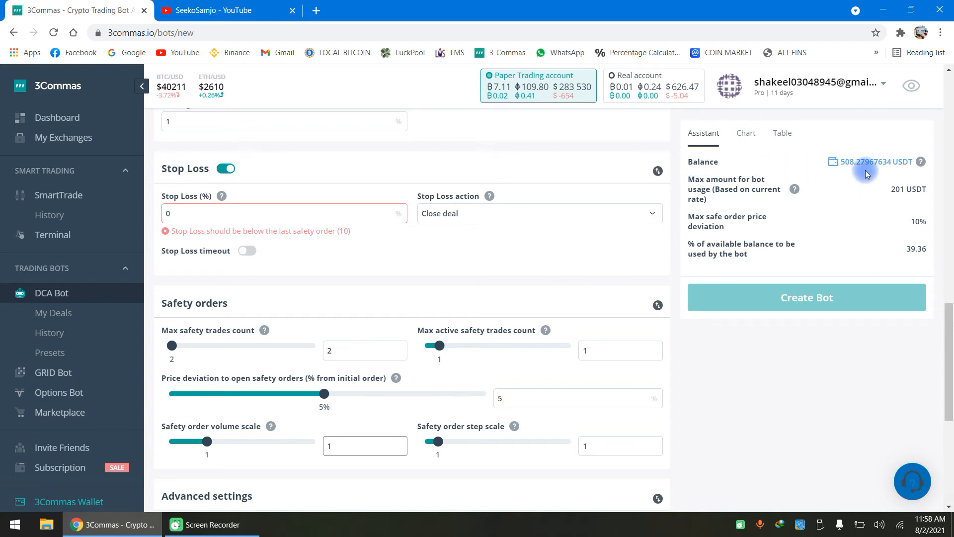
Step: Check the bot's max usage amount, max safe order price deviation and percentage of available balance used in the Assistant summary
mouse_move(740, 168)
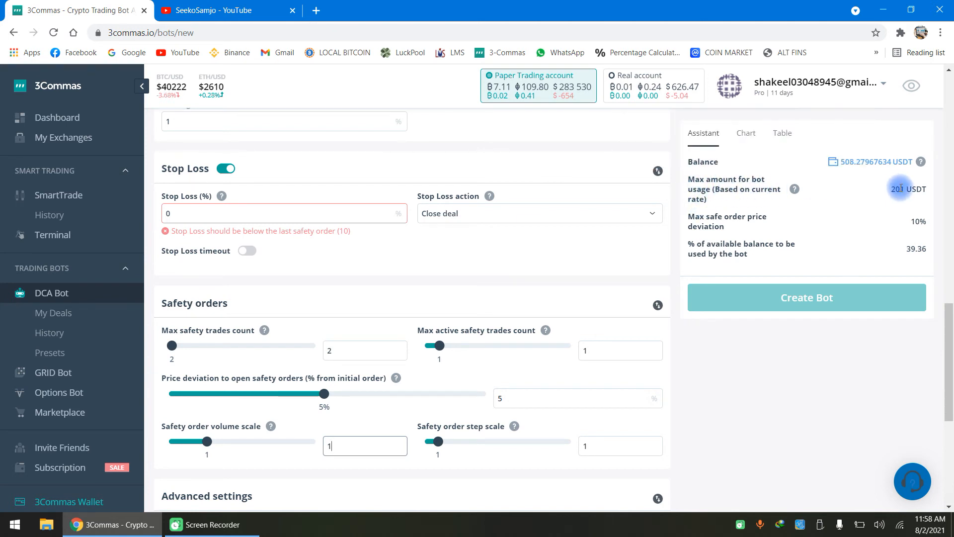
left_click_drag(891, 189, 925, 191)
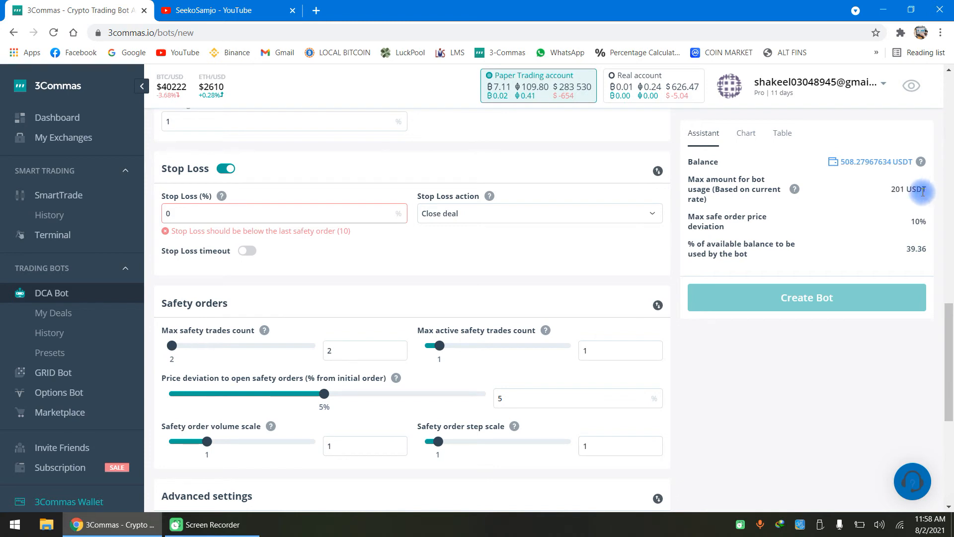
left_click_drag(688, 216, 767, 226)
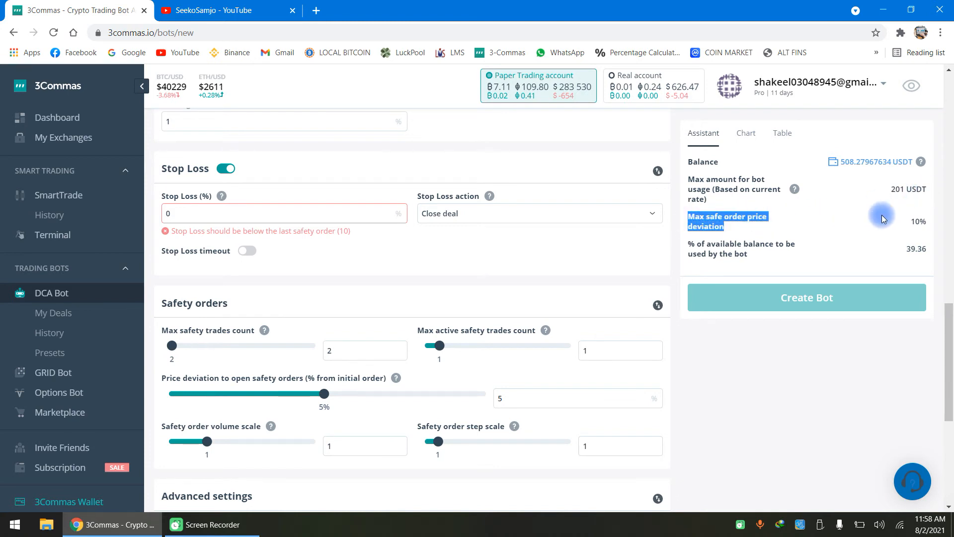
double_click(916, 221)
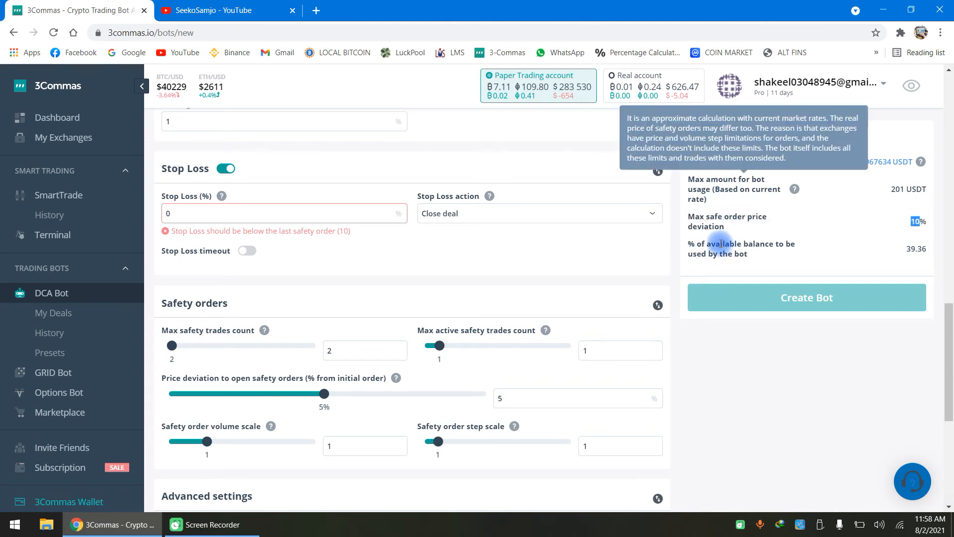
left_click_drag(691, 246, 920, 247)
left_click(906, 253)
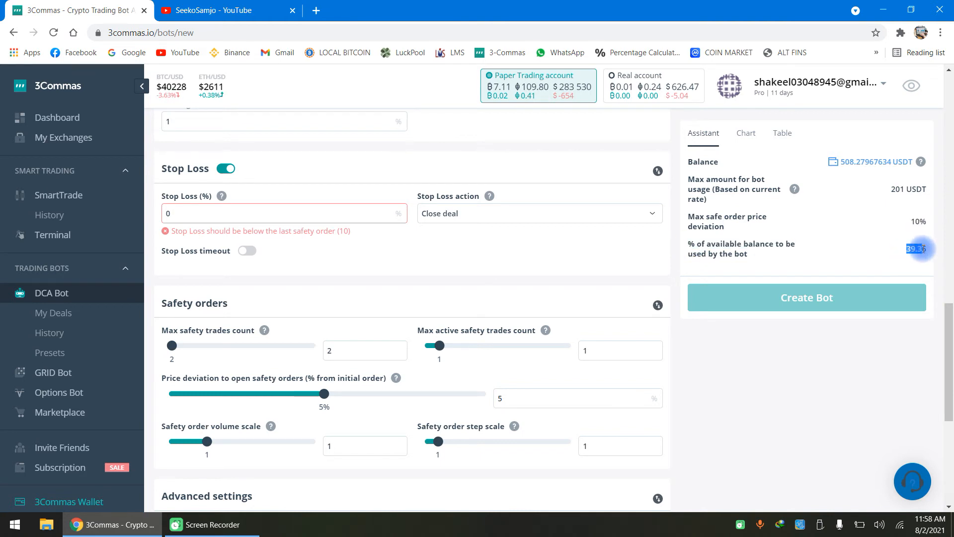
Step: Switch the take profit trailing off and back on
scroll(583, 293, "up", 2)
scroll(582, 294, "up", 8)
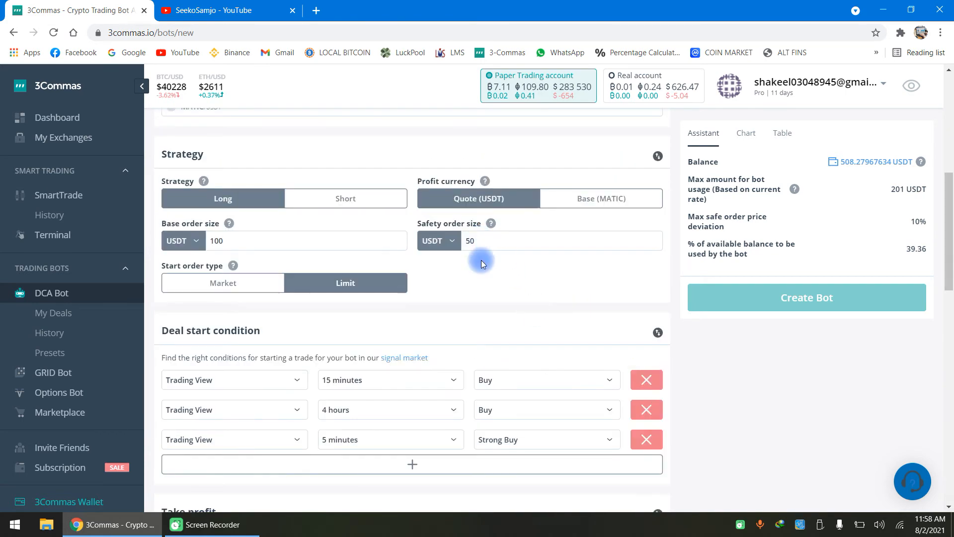
scroll(480, 258, "down", 2)
scroll(481, 264, "down", 3)
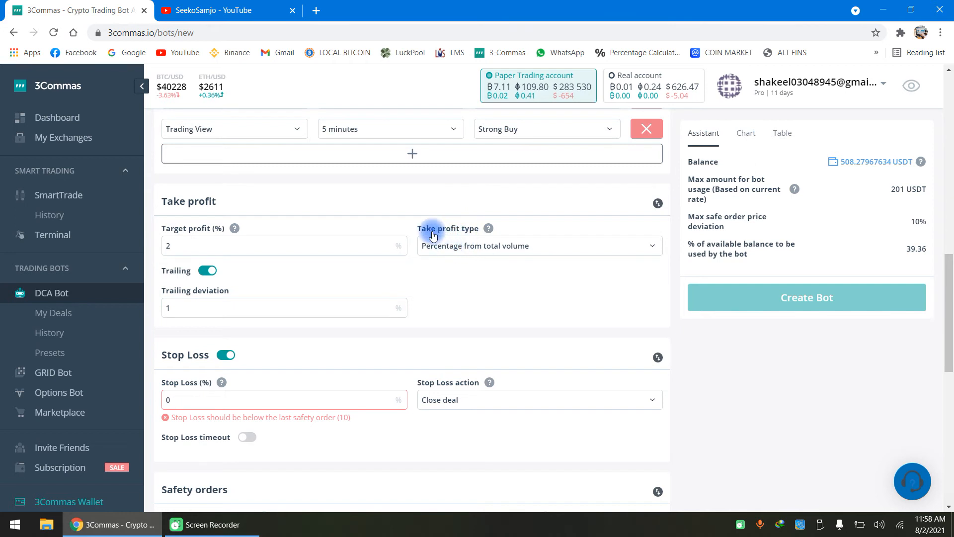
scroll(298, 293, "down", 1)
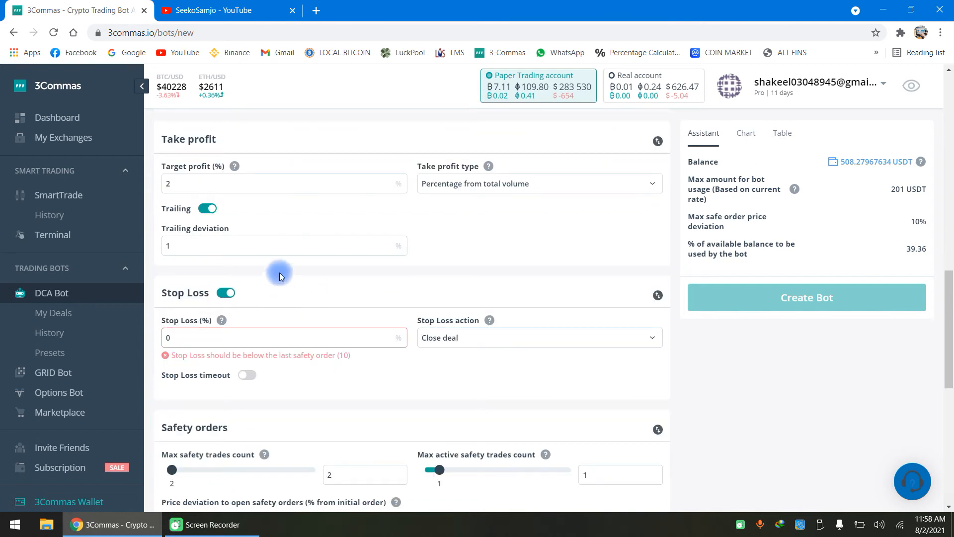
left_click(206, 208)
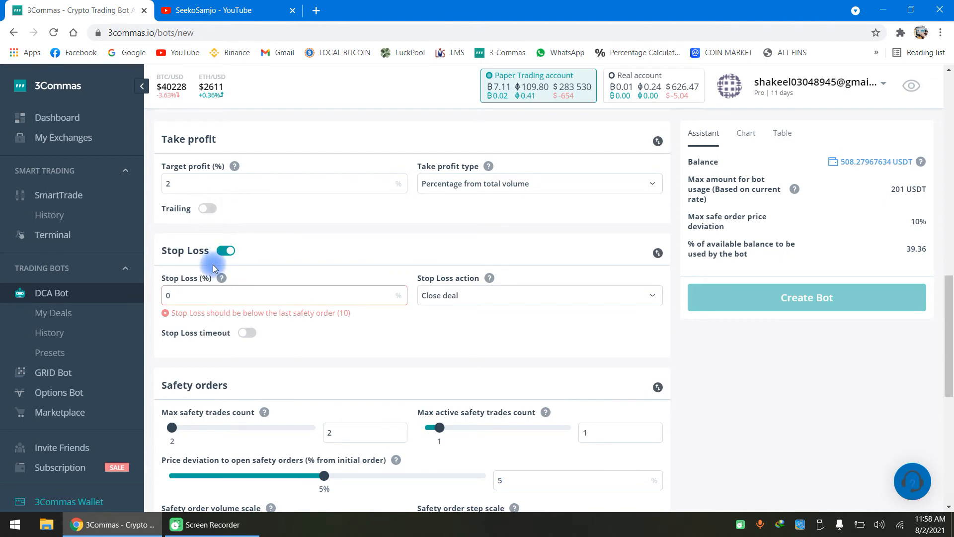
left_click(211, 210)
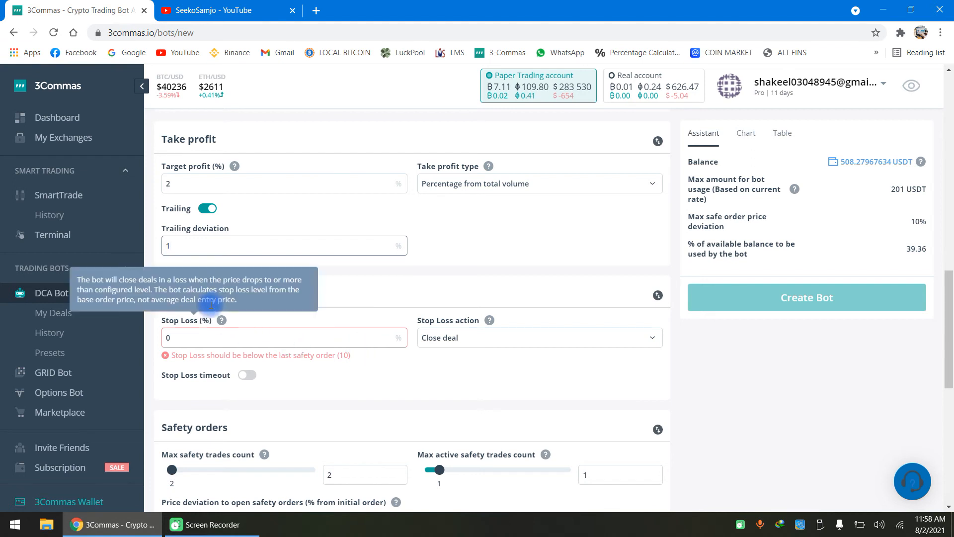
Step: Set the stop loss percentage to 30%
double_click(207, 330)
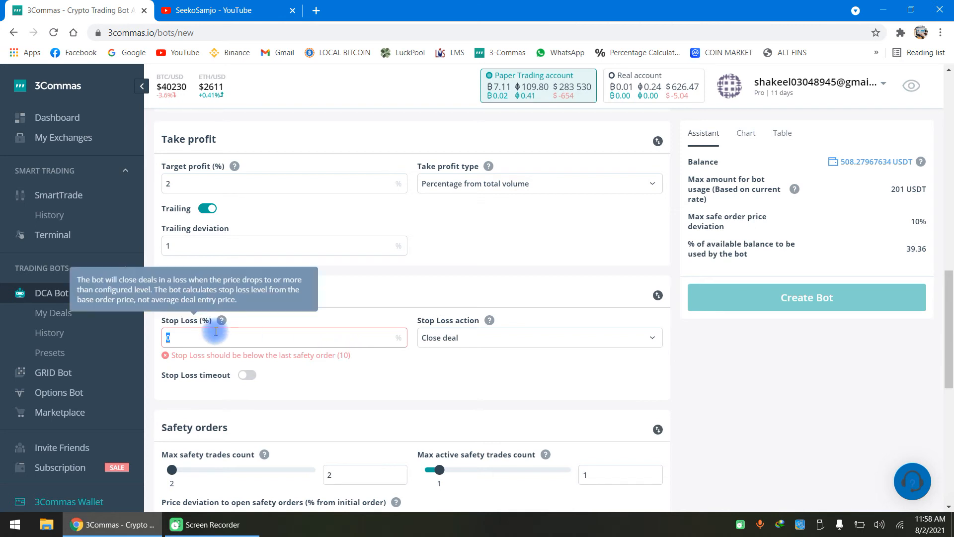
type("30")
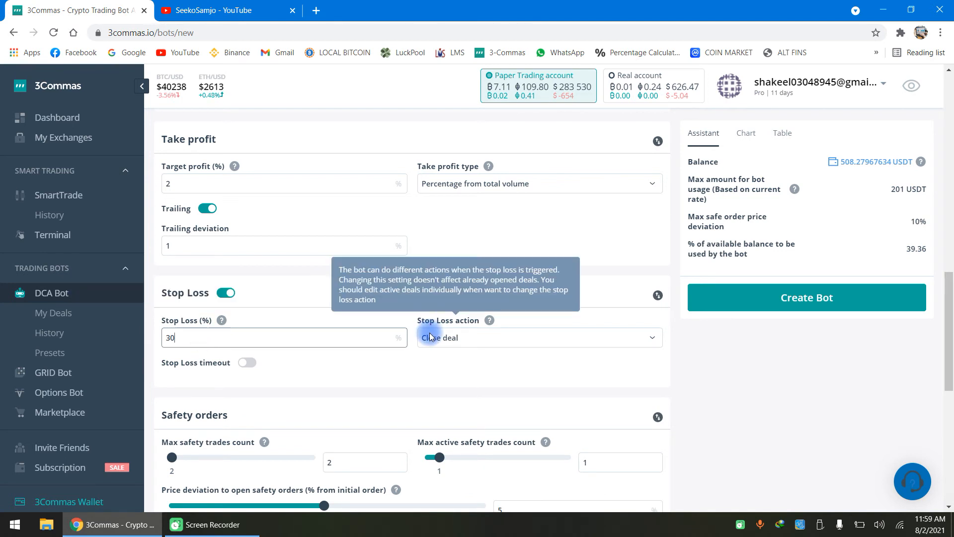
Step: Check the stop loss action options and enable a stop loss timeout of 30 seconds
left_click(481, 339)
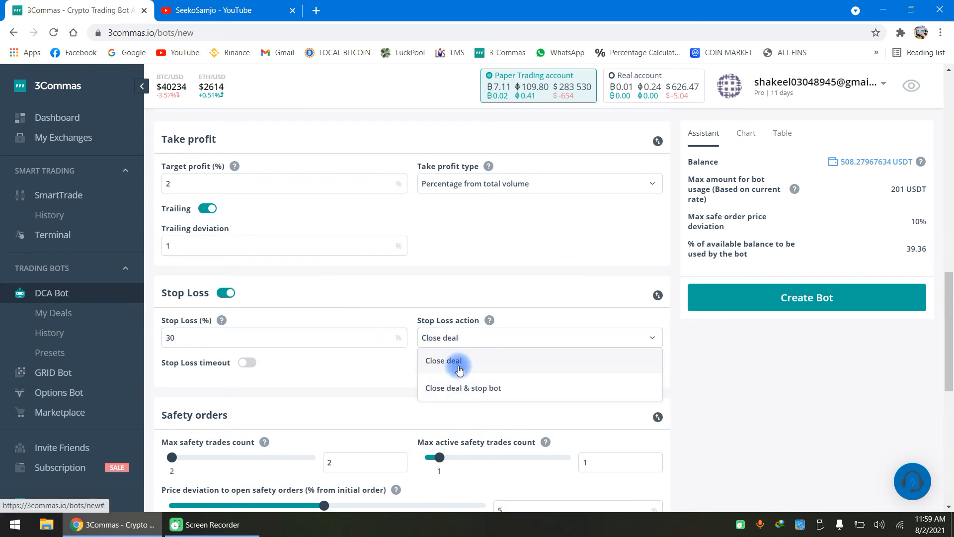
left_click(379, 368)
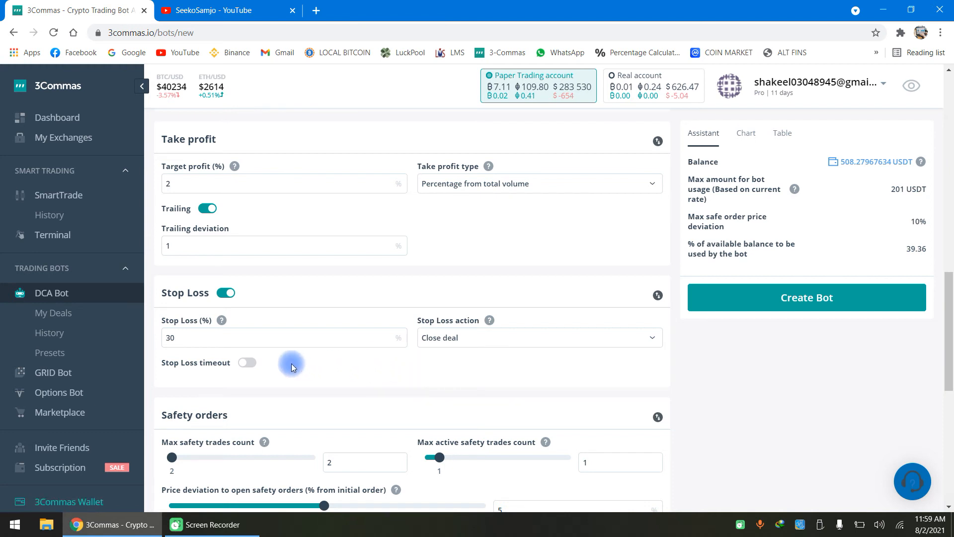
left_click(253, 371)
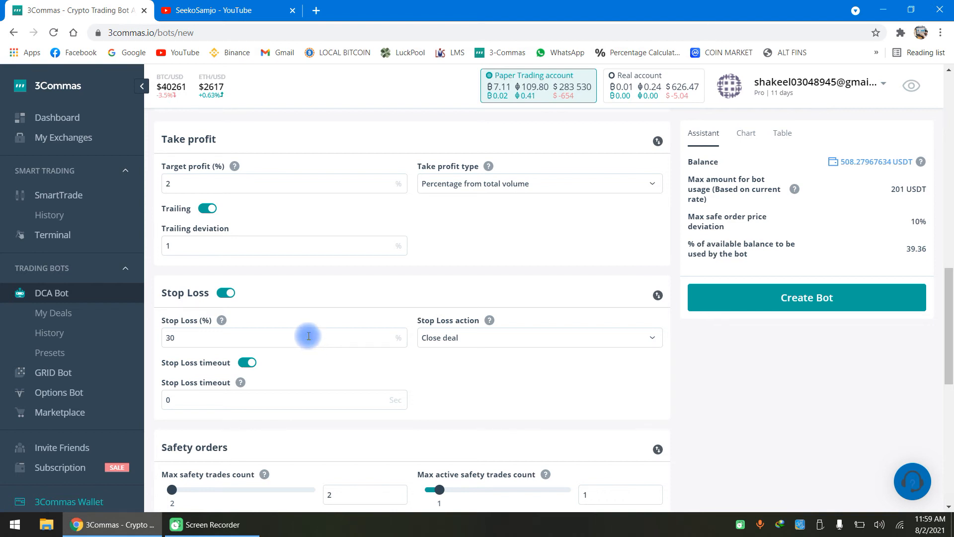
double_click(201, 399)
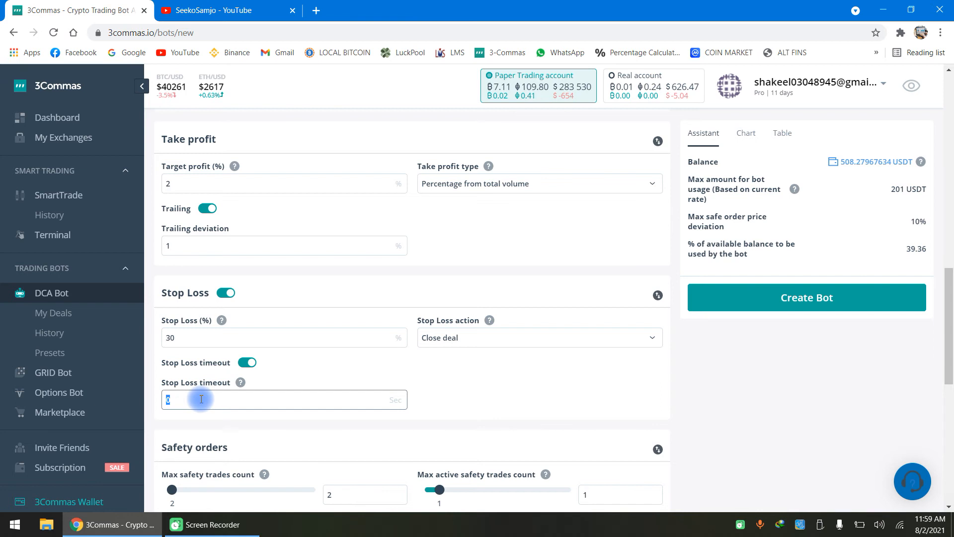
type("30")
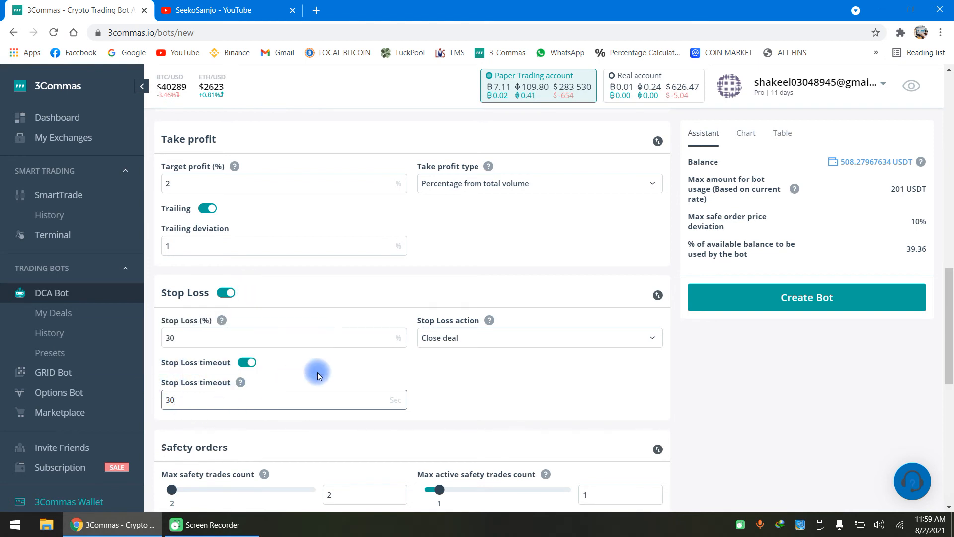
Step: In the advanced settings, prevent deals from starting when the daily volume is less than 100 BTC
scroll(431, 350, "down", 1)
scroll(432, 350, "down", 2)
mouse_move(265, 288)
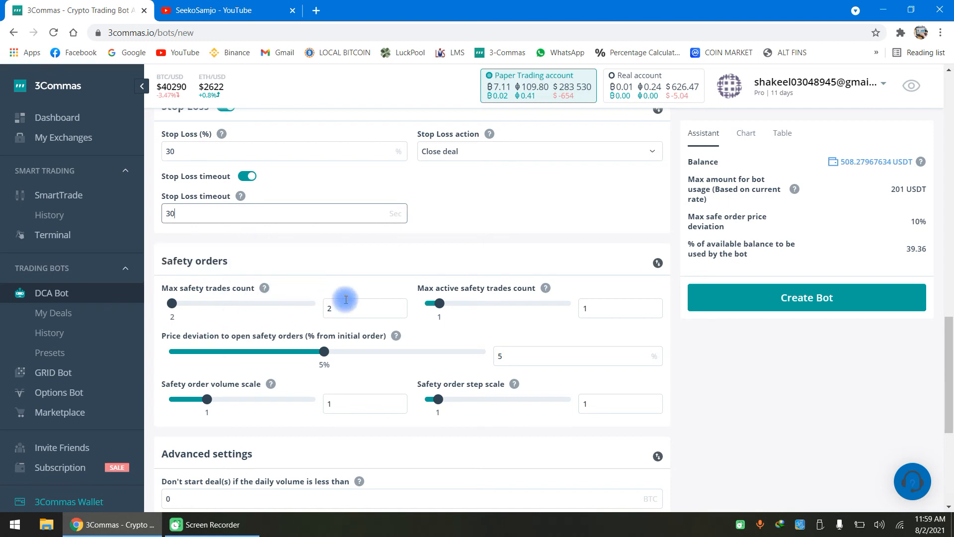
mouse_move(408, 288)
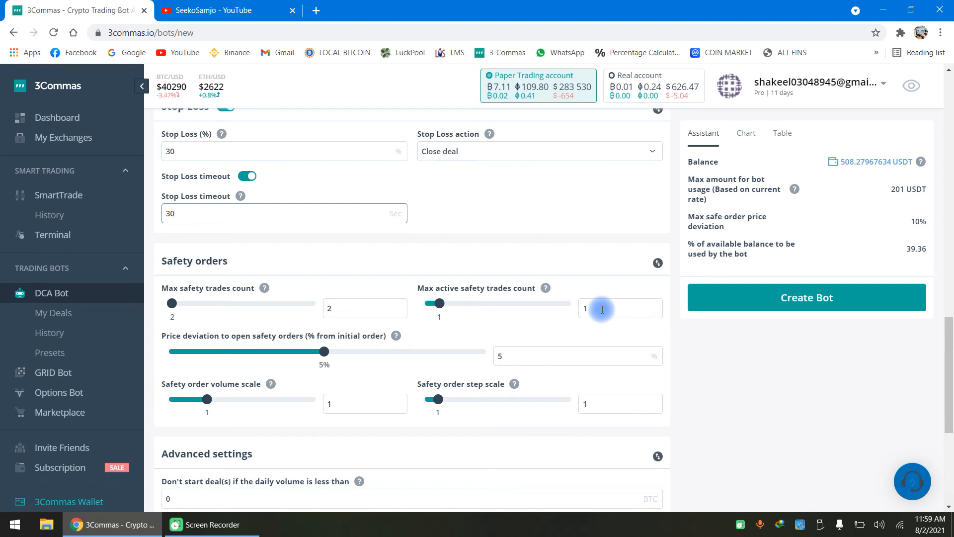
scroll(602, 309, "down", 3)
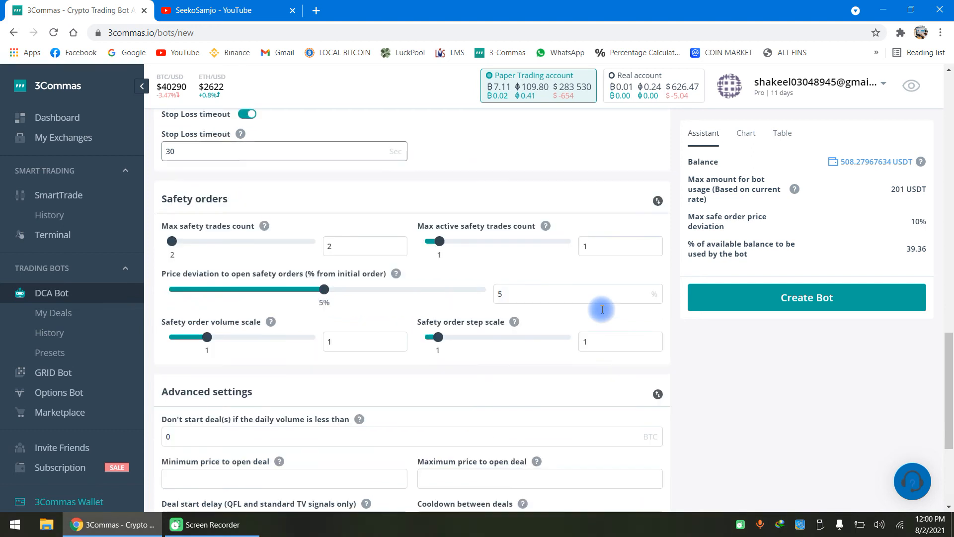
left_click(208, 316)
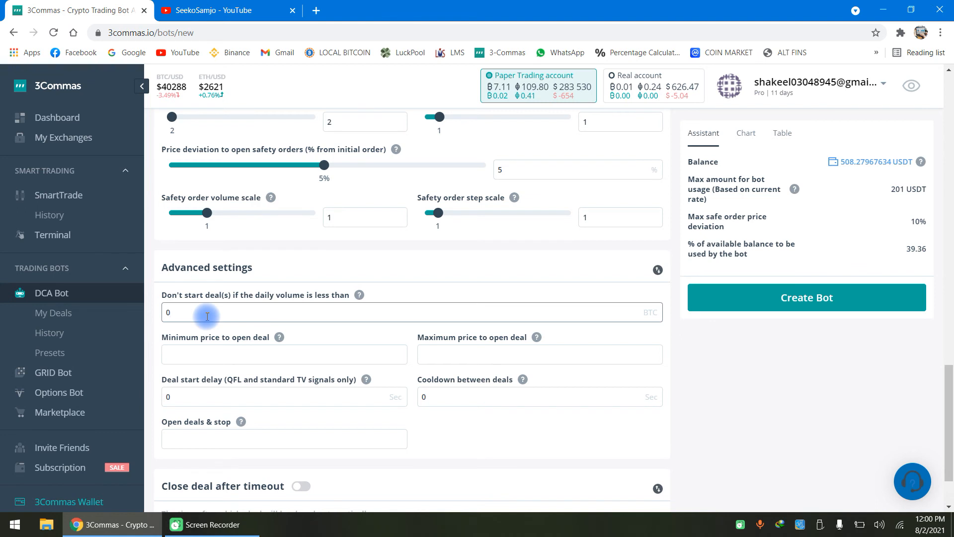
key("BackSpace")
type("100")
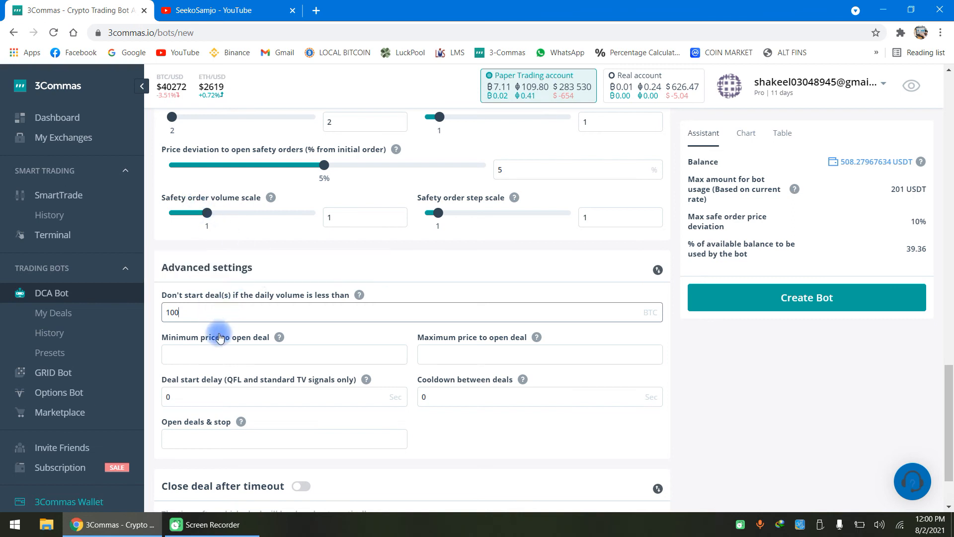
Step: Set the minimum price to open a deal to 10 and the maximum price to 25
mouse_move(278, 340)
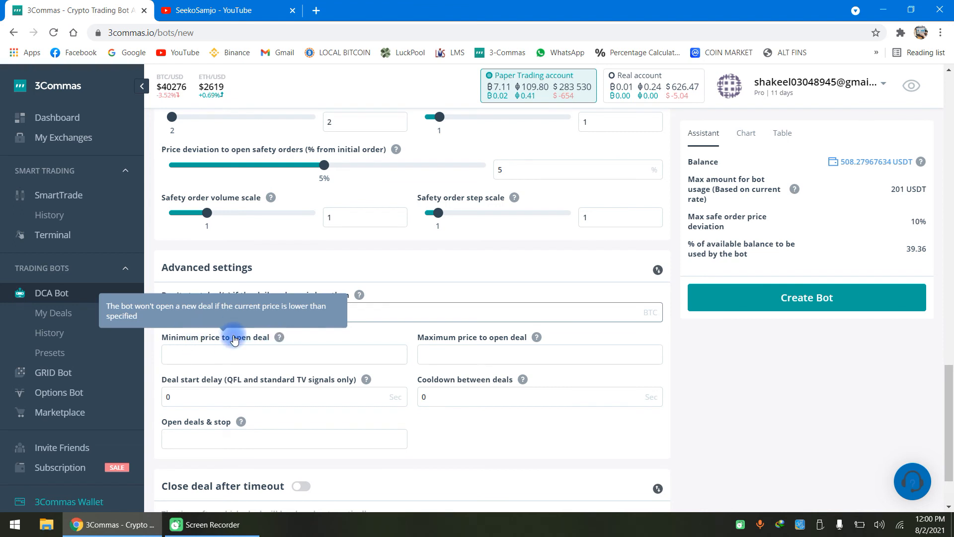
left_click(235, 357)
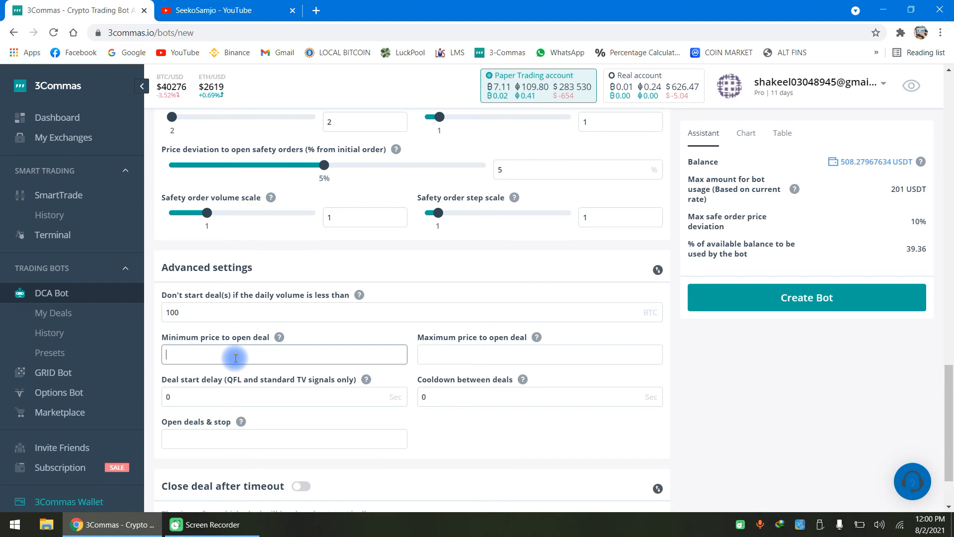
type("10")
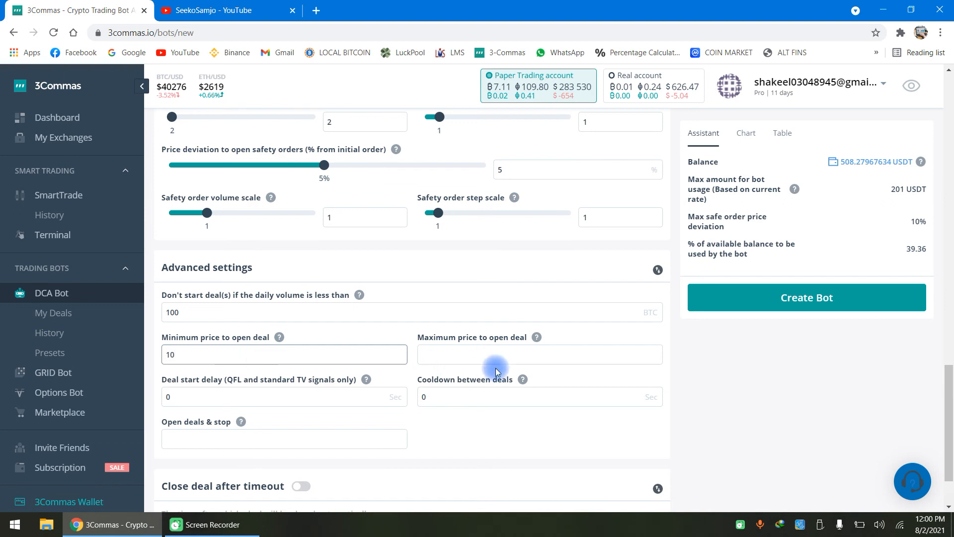
left_click(498, 353)
type("25")
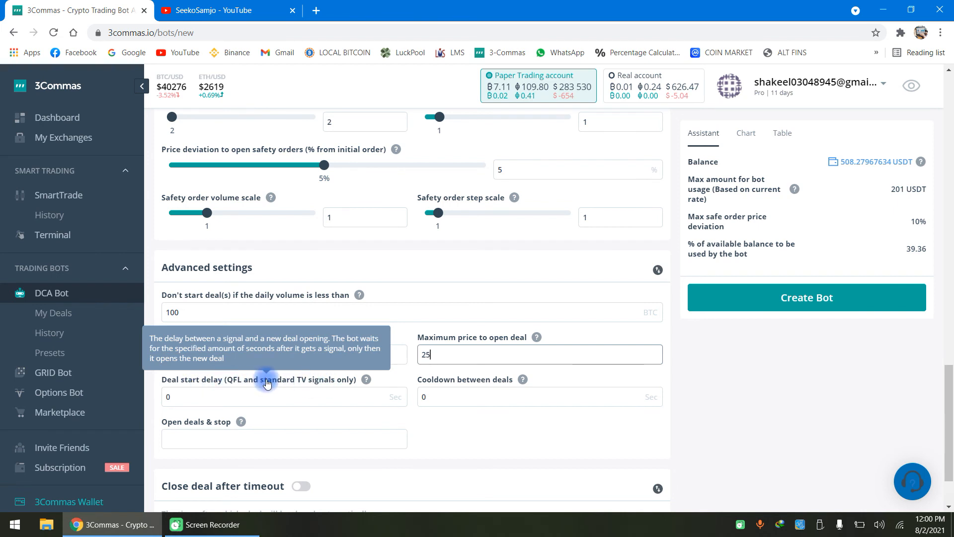
Step: Set the cooldown between deals to 60 seconds
left_click(183, 388)
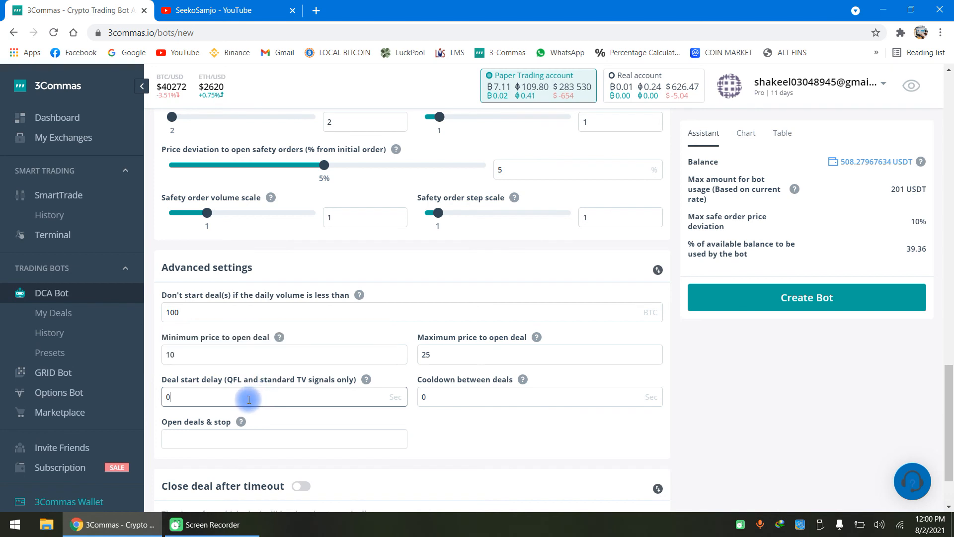
scroll(247, 398, "down", 2)
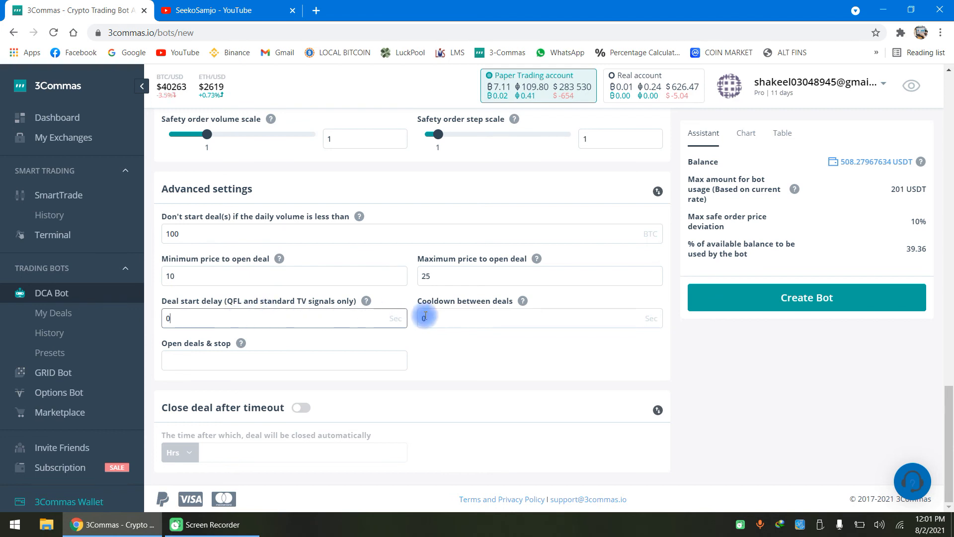
left_click(218, 320)
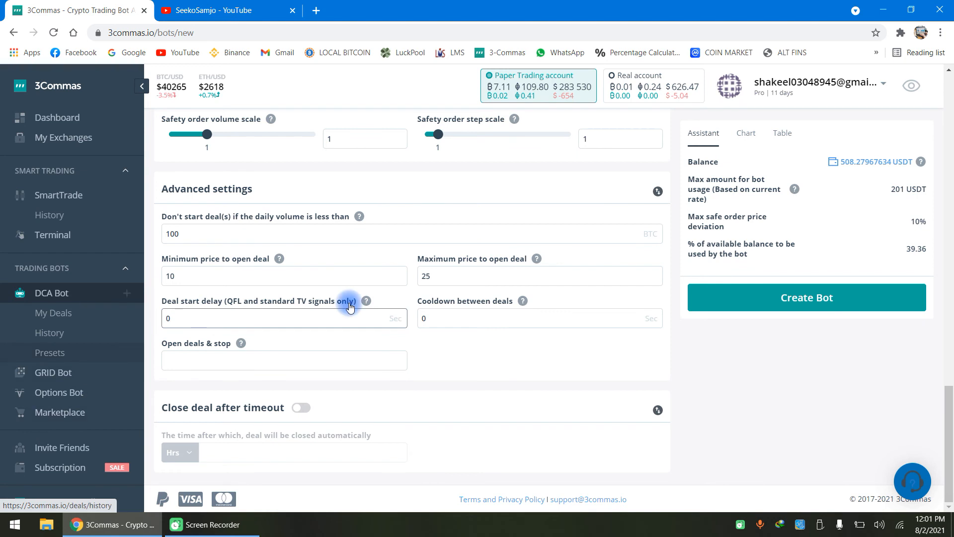
left_click(471, 320)
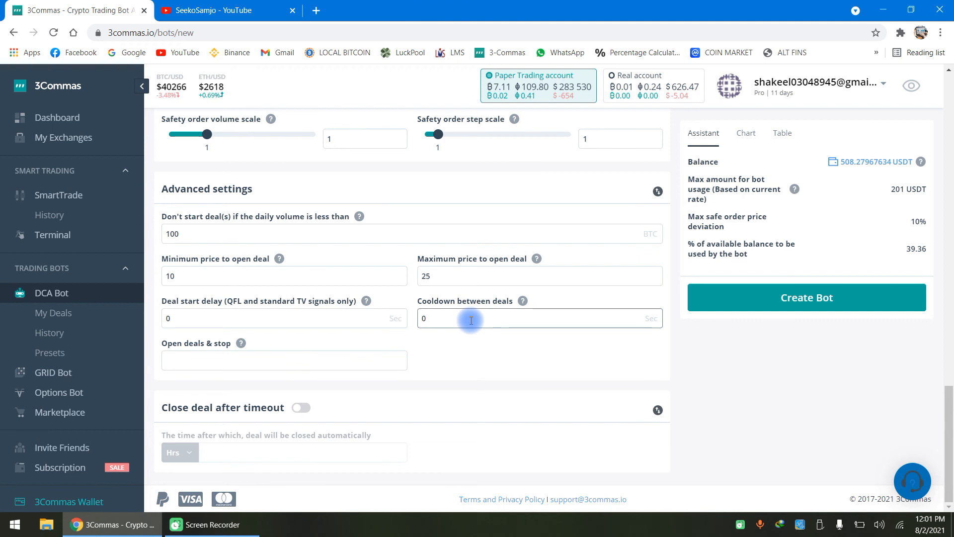
key("BackSpace")
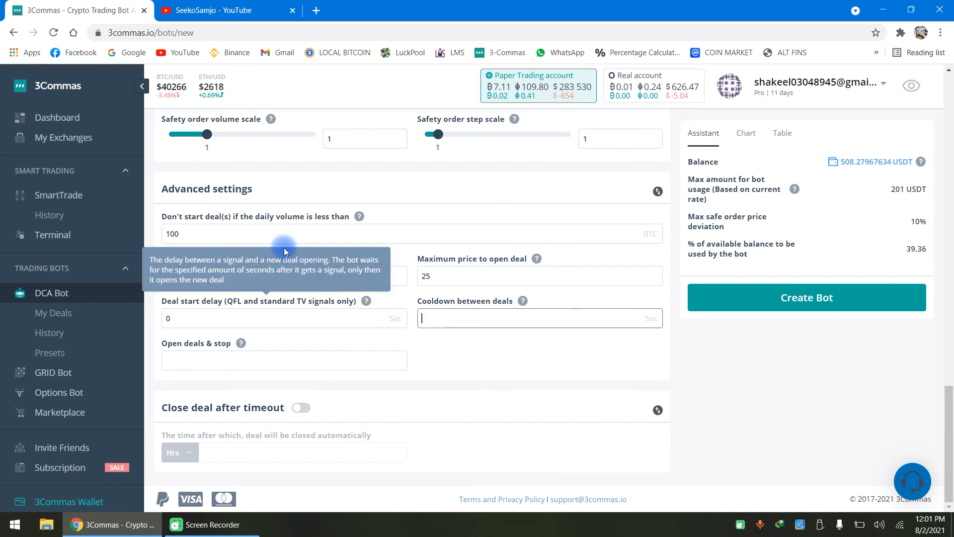
left_click(441, 319)
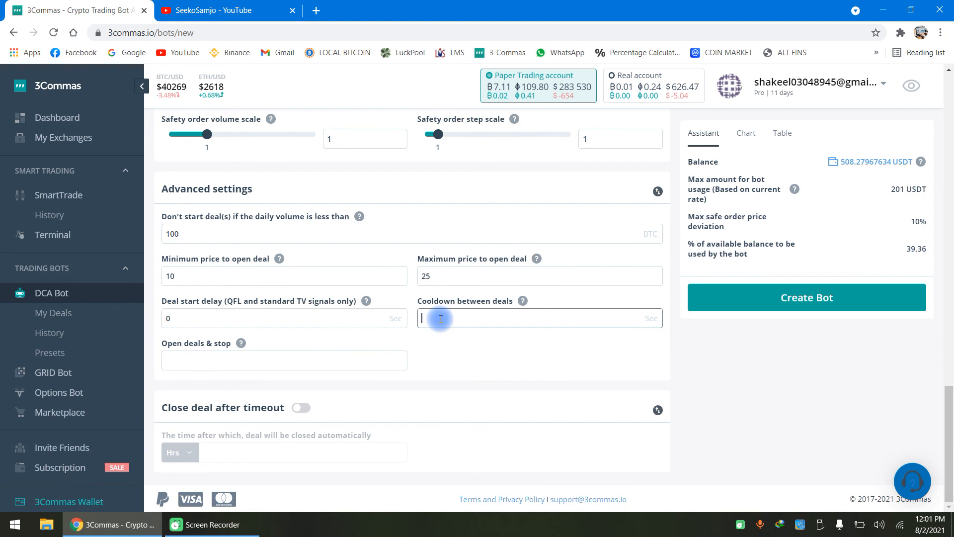
type("60")
Step: Limit the bot to 5 deals with the Open deals & stop setting
mouse_move(241, 347)
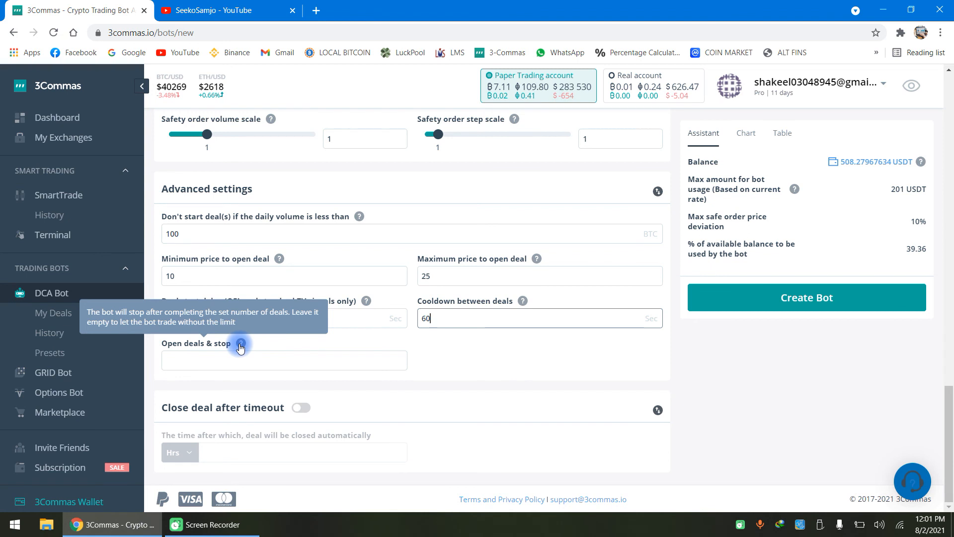
left_click(229, 359)
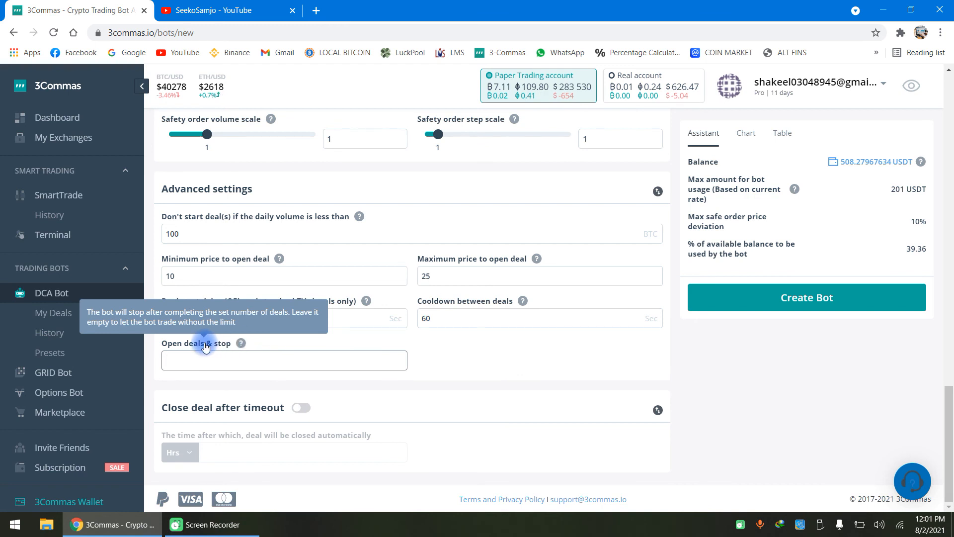
type("5")
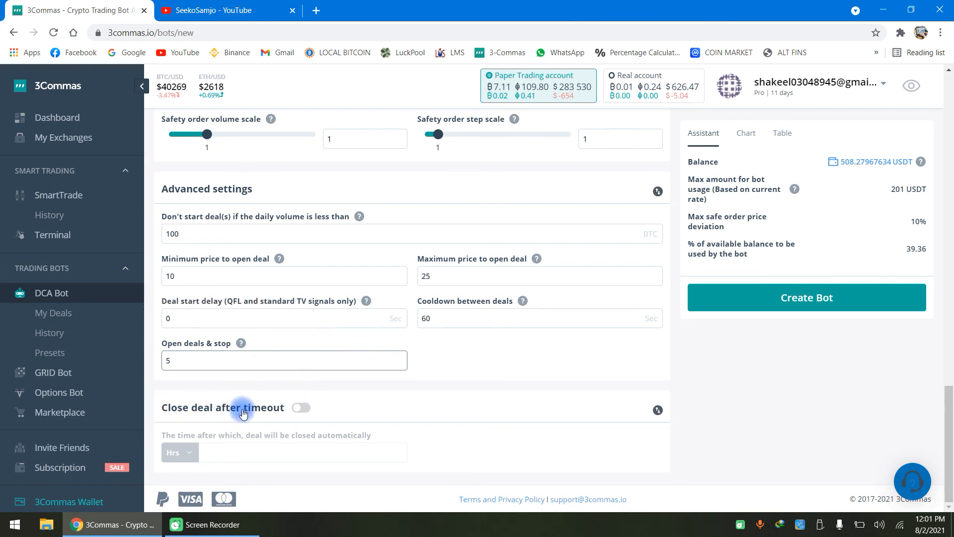
Step: Enable closing deals after a timeout and set the automatic closing time to 2 hours
left_click(301, 408)
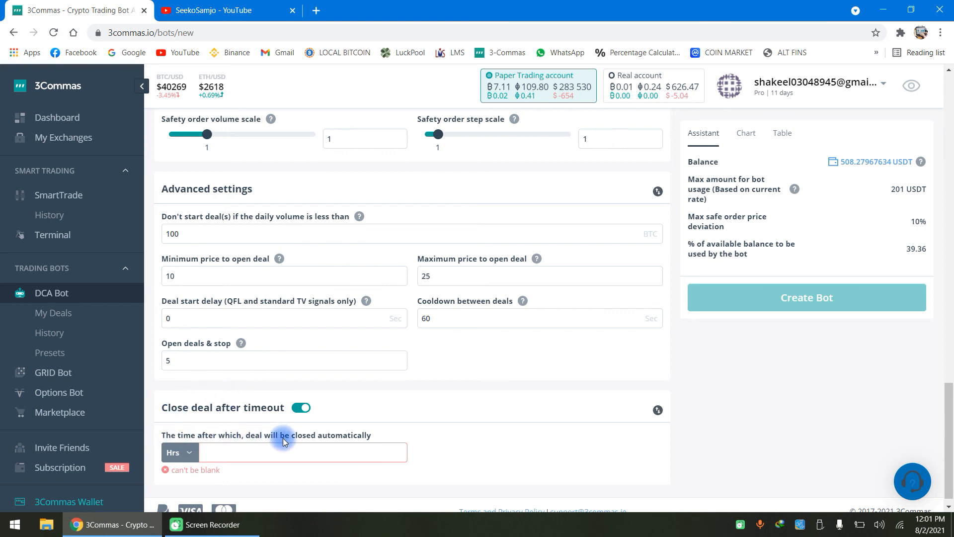
left_click(264, 452)
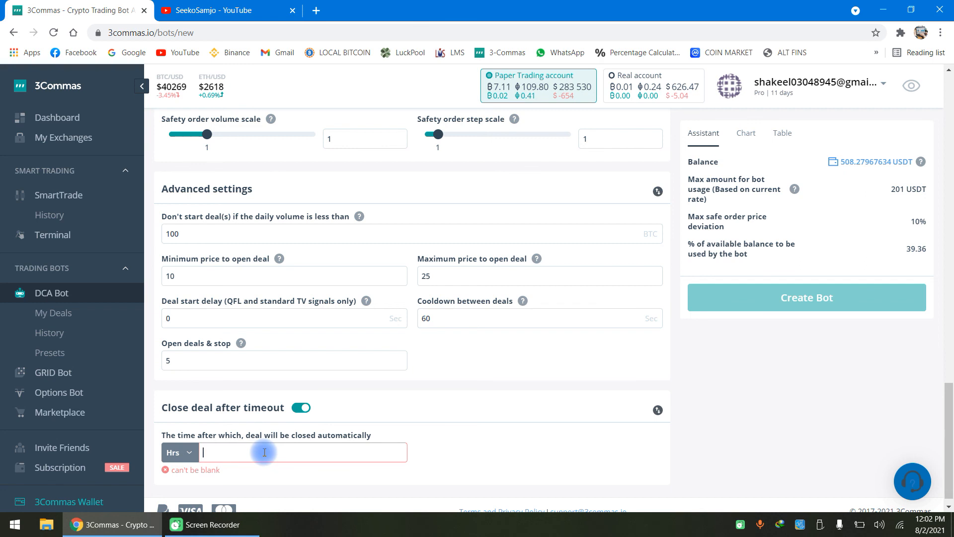
left_click(189, 453)
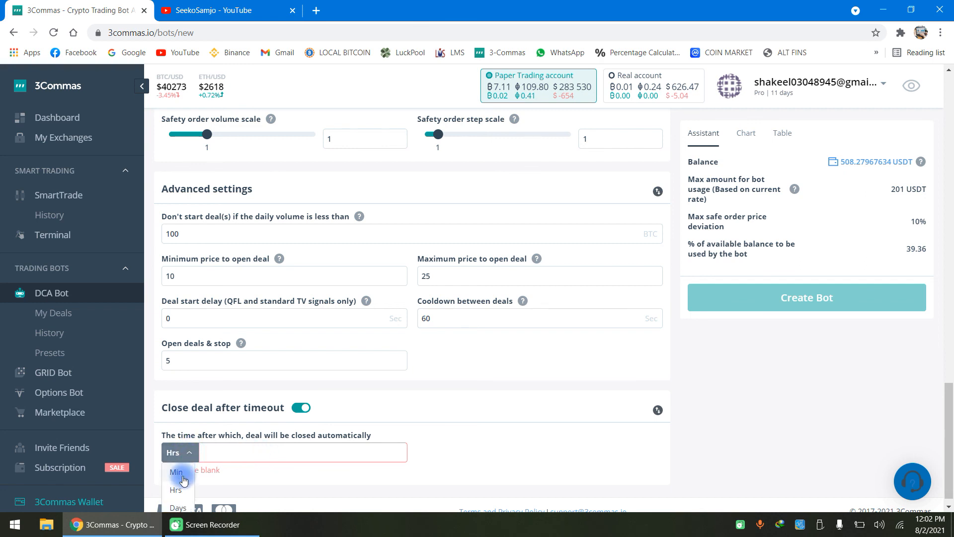
left_click(176, 489)
left_click(221, 456)
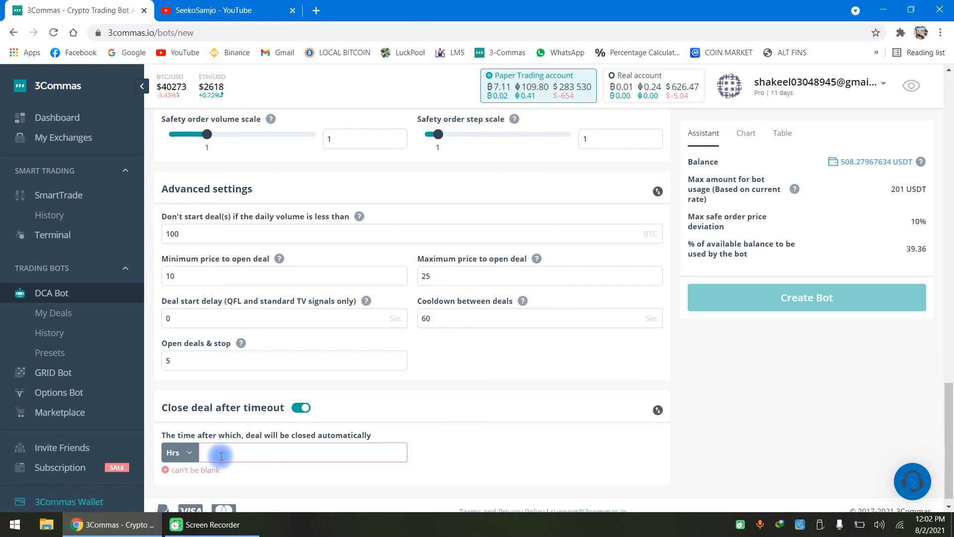
type("2")
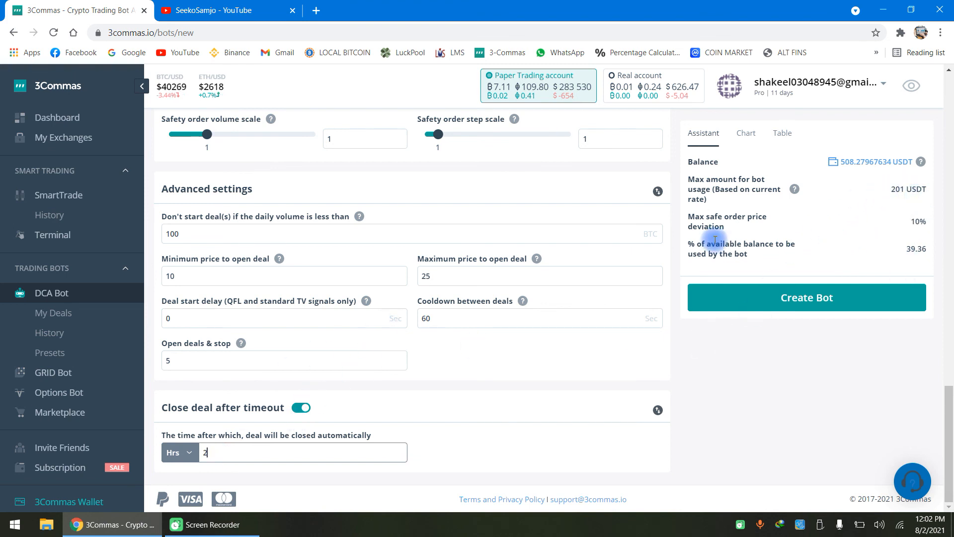
Step: Review the bot's settings, create the MATIC/USDT bot and start it
scroll(730, 299, "up", 8)
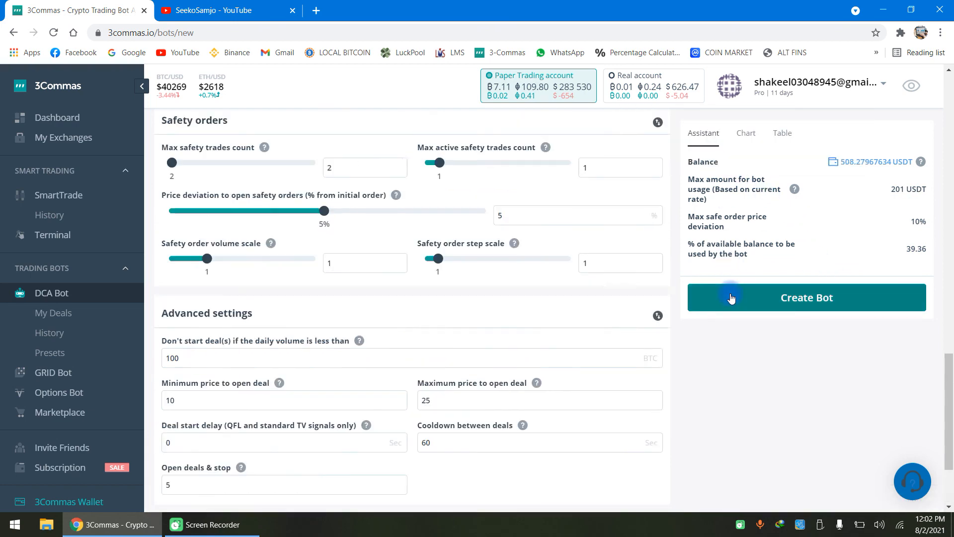
scroll(730, 297, "up", 5)
scroll(722, 251, "up", 8)
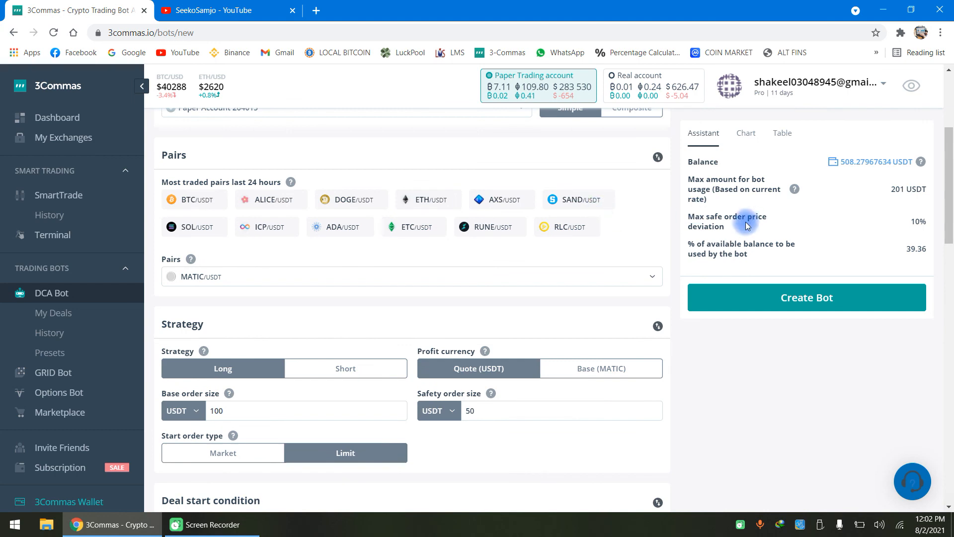
scroll(610, 312, "down", 20)
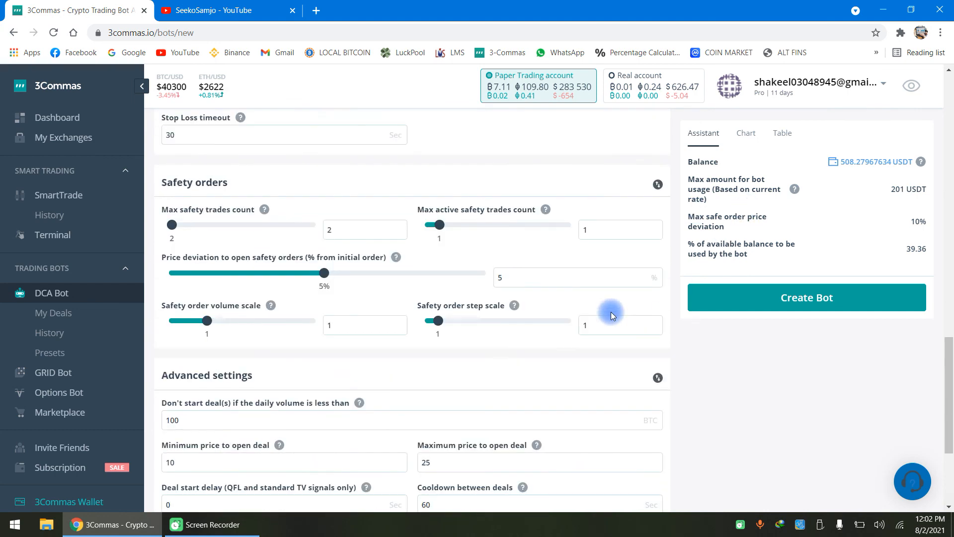
left_click(804, 301)
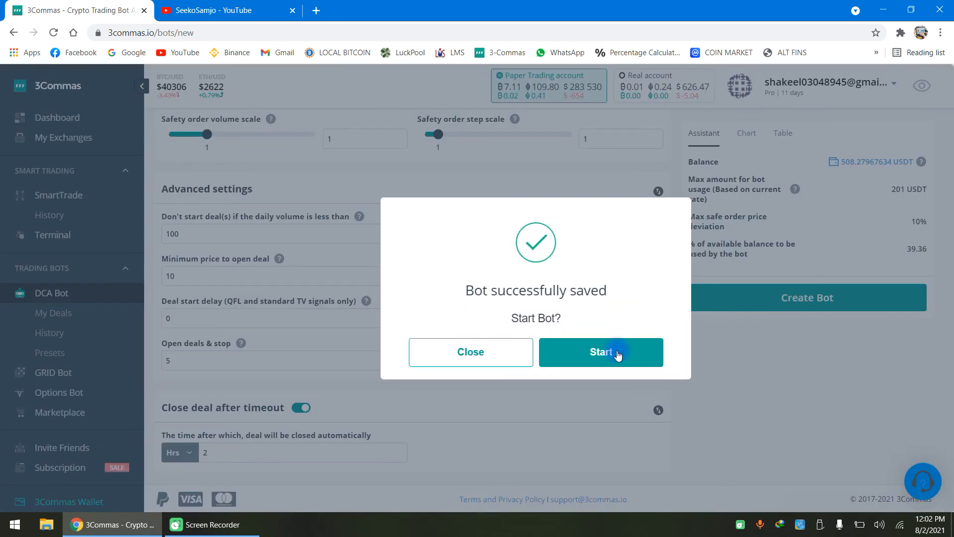
left_click(618, 354)
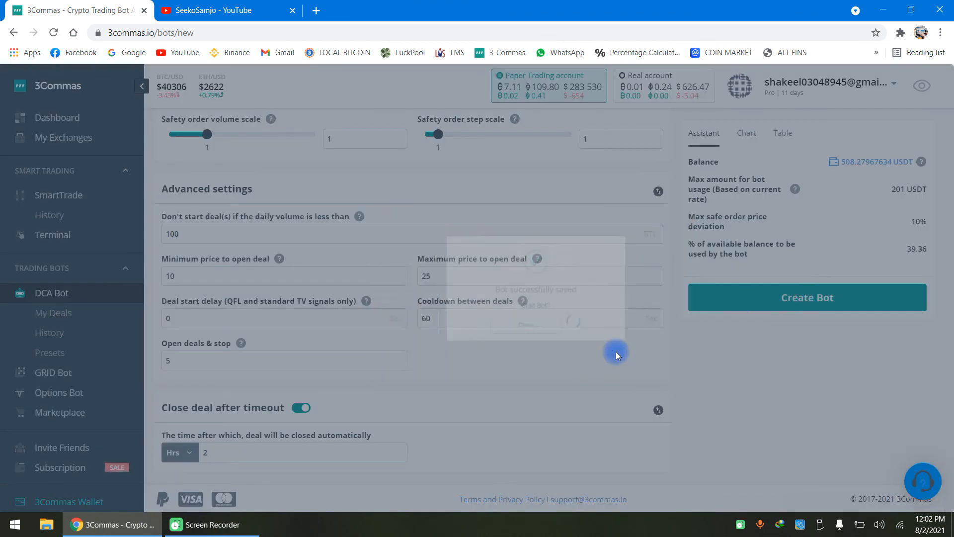
left_click(522, 354)
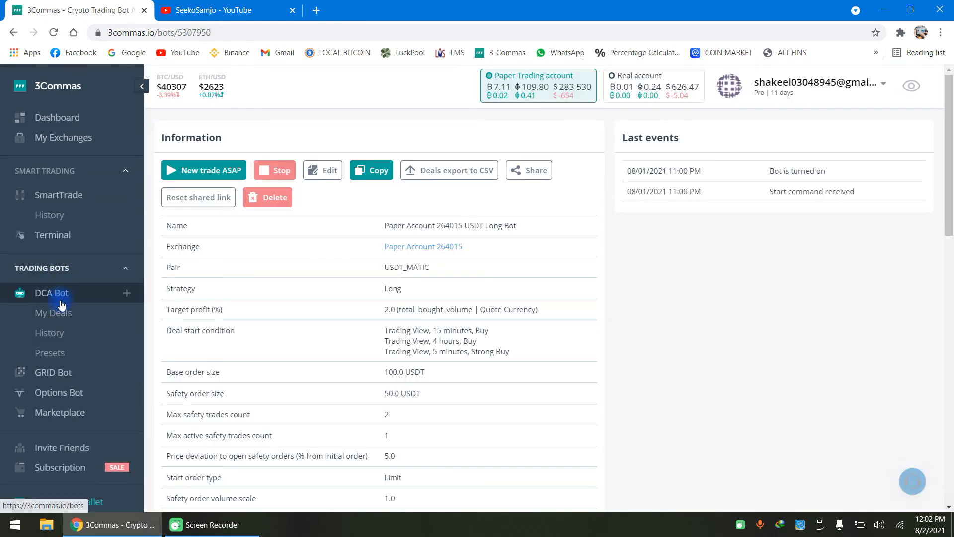
Step: Open the My Deals page of the DCA bots
left_click(74, 311)
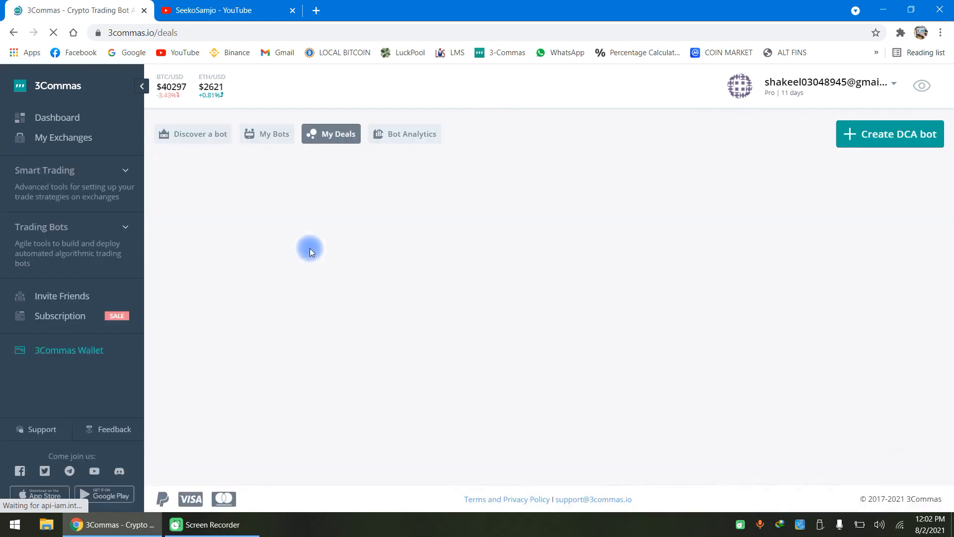
Step: Look through the list of active deals of the DCA bots
scroll(309, 248, "down", 4)
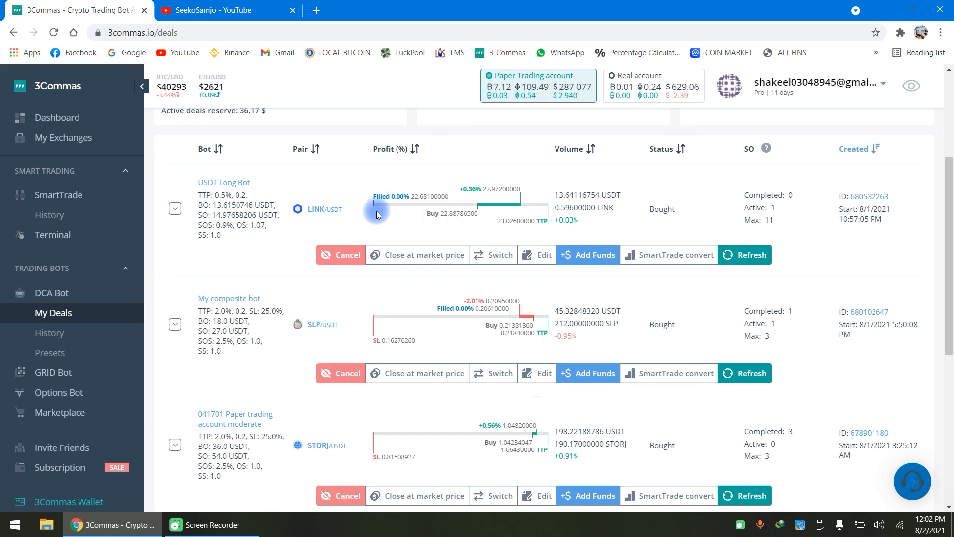
scroll(376, 214, "down", 5)
scroll(376, 215, "up", 3)
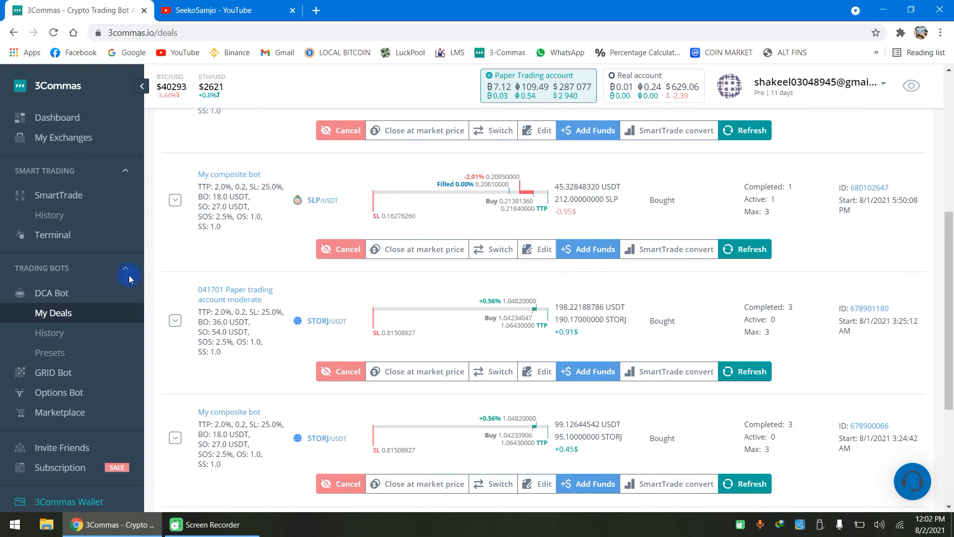
Step: Return to the DCA bots list and view the details of the new MATIC/USDT long bot
left_click(69, 295)
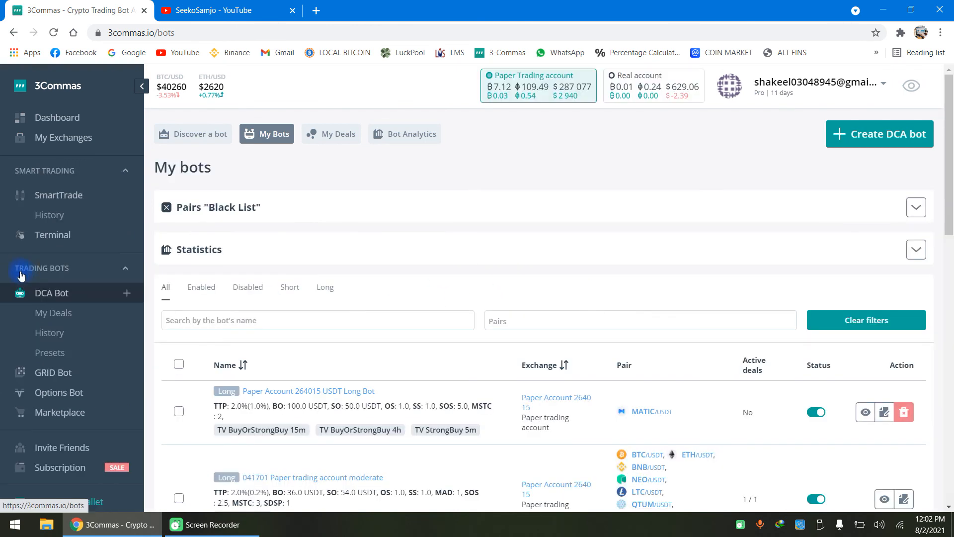
scroll(326, 288, "down", 1)
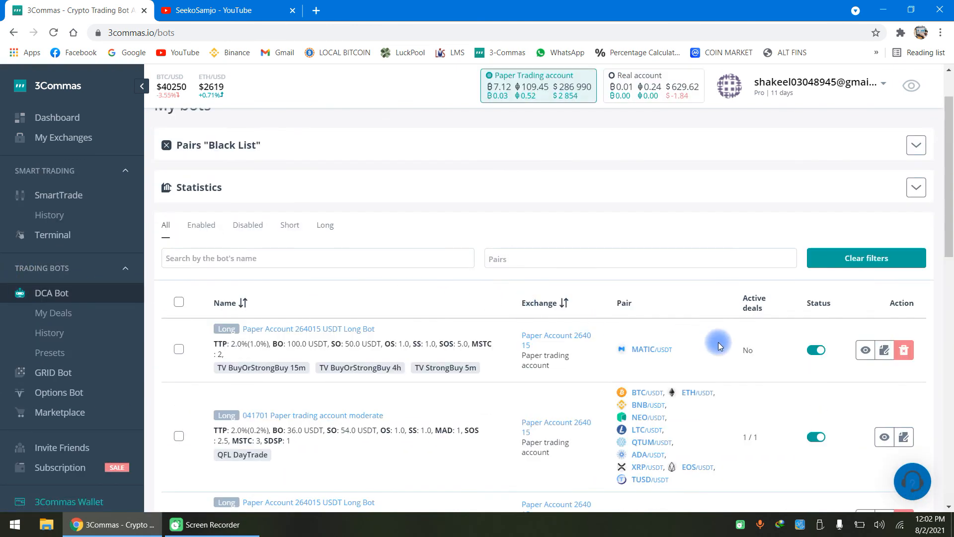
left_click(865, 352)
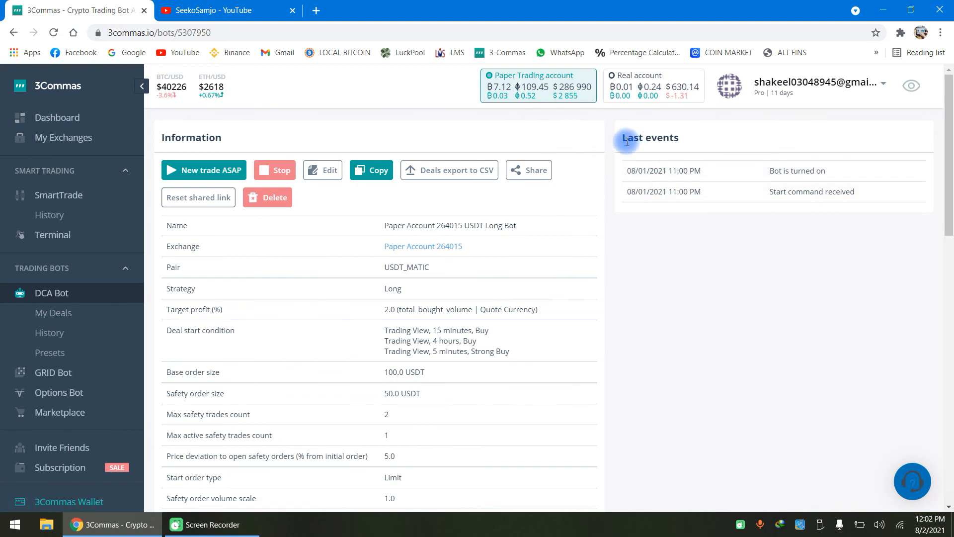
Step: Examine the MATIC/USDT bot's last events, its full settings information and the list of signal messages below it
left_click_drag(626, 140, 685, 141)
left_click_drag(773, 192, 856, 192)
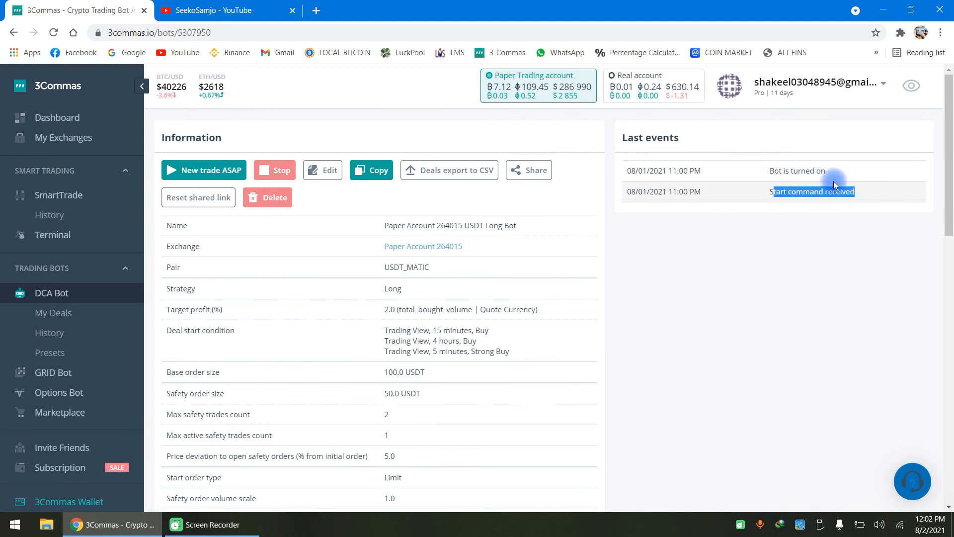
scroll(208, 224, "down", 15)
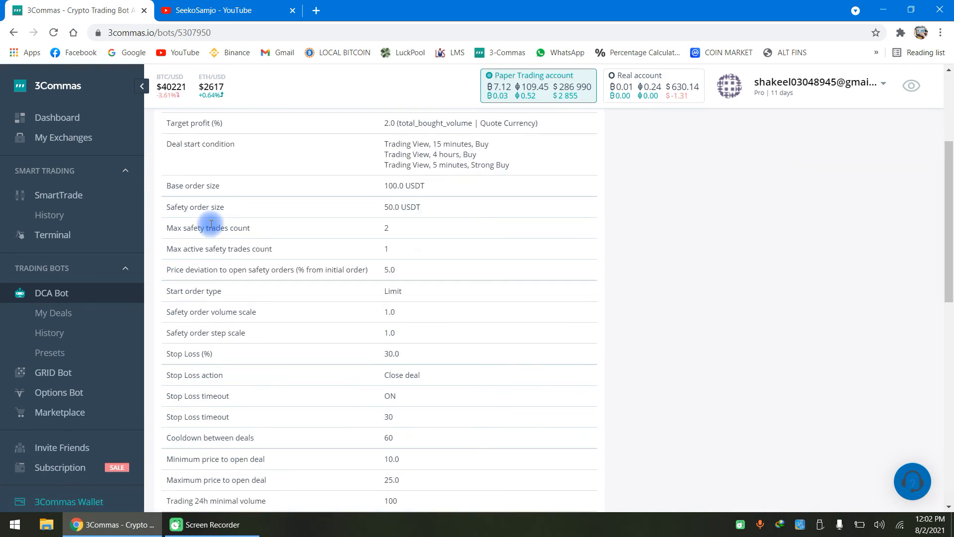
scroll(211, 224, "down", 1)
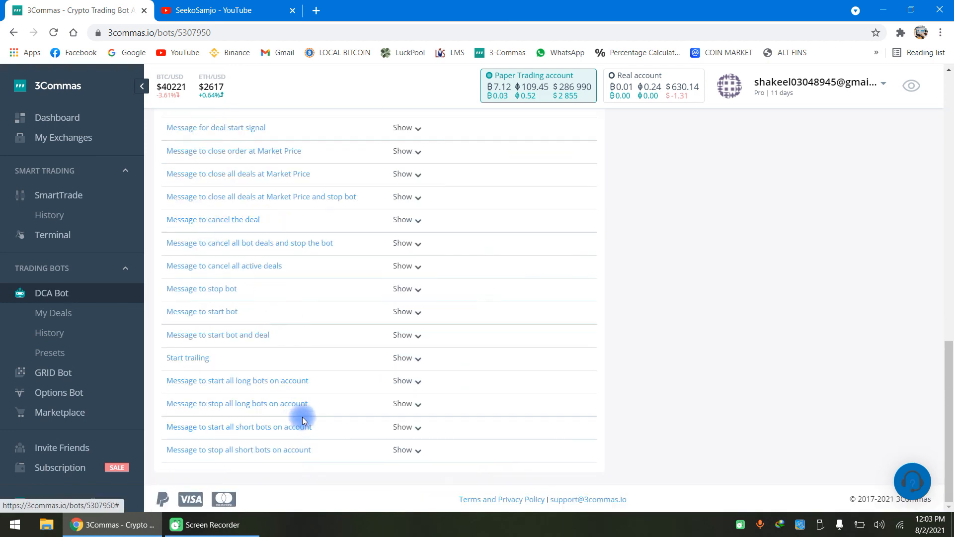
scroll(423, 450, "up", 8)
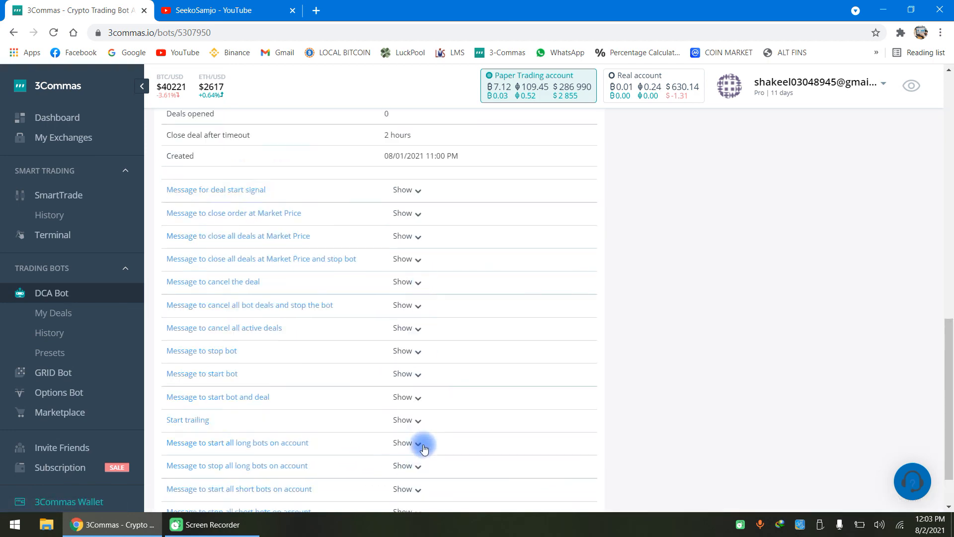
scroll(423, 444, "down", 4)
scroll(422, 442, "down", 3)
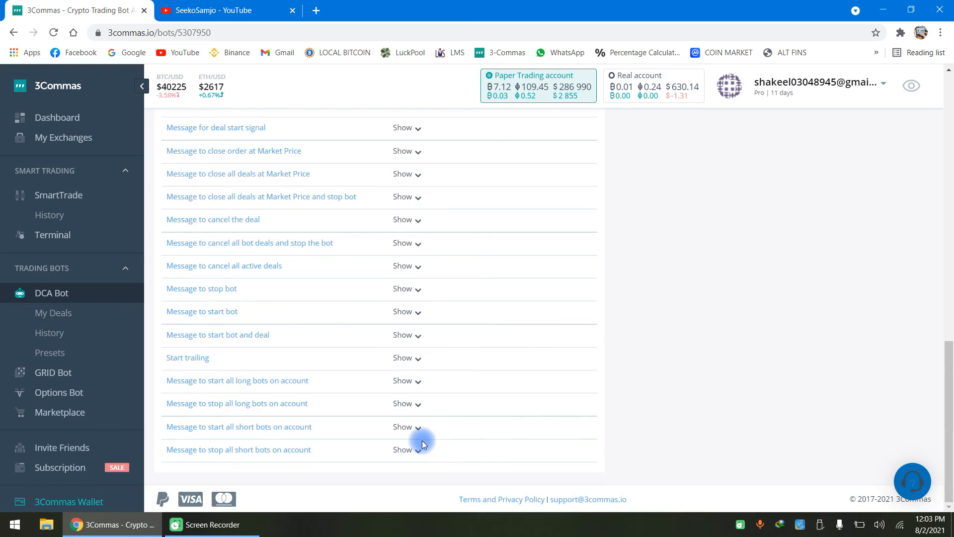
scroll(422, 440, "up", 4)
scroll(418, 437, "up", 5)
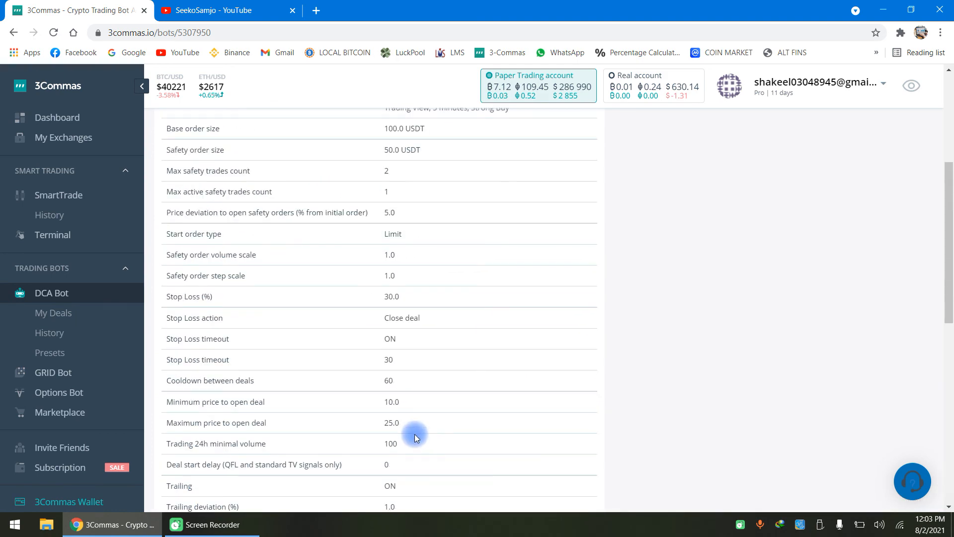
scroll(414, 434, "up", 5)
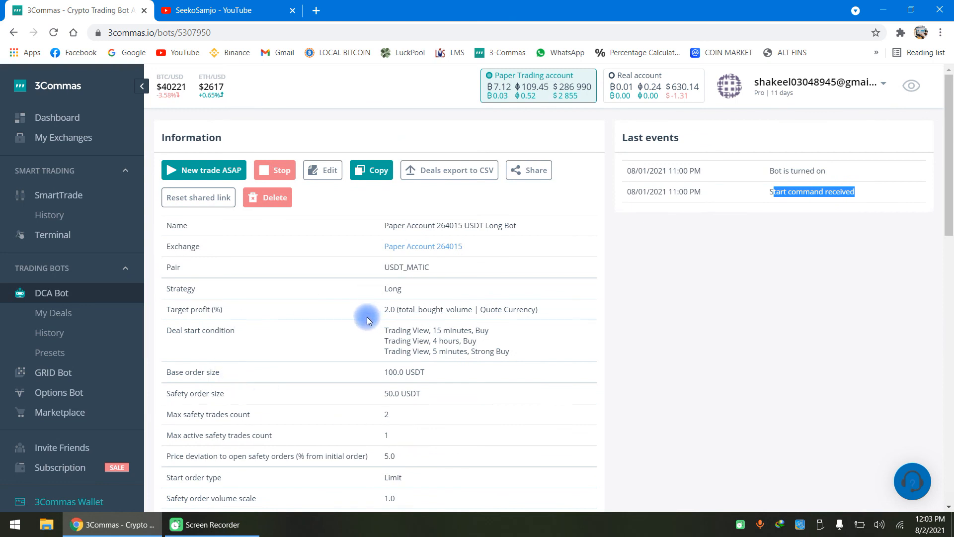